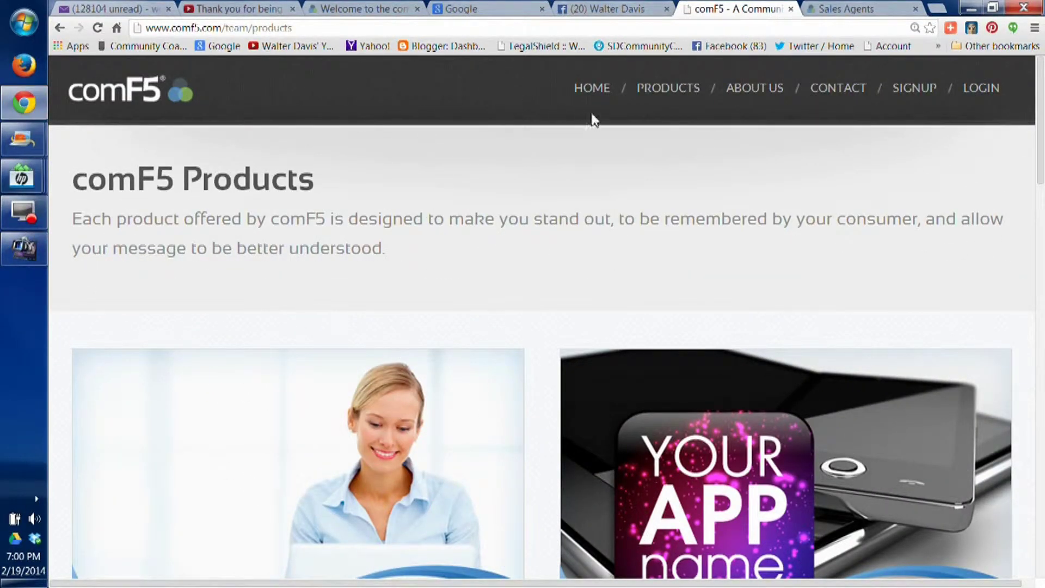
# Open the touchPRO page from the PRODUCTS dropdown in the top navigation
pyautogui.click(677, 95)
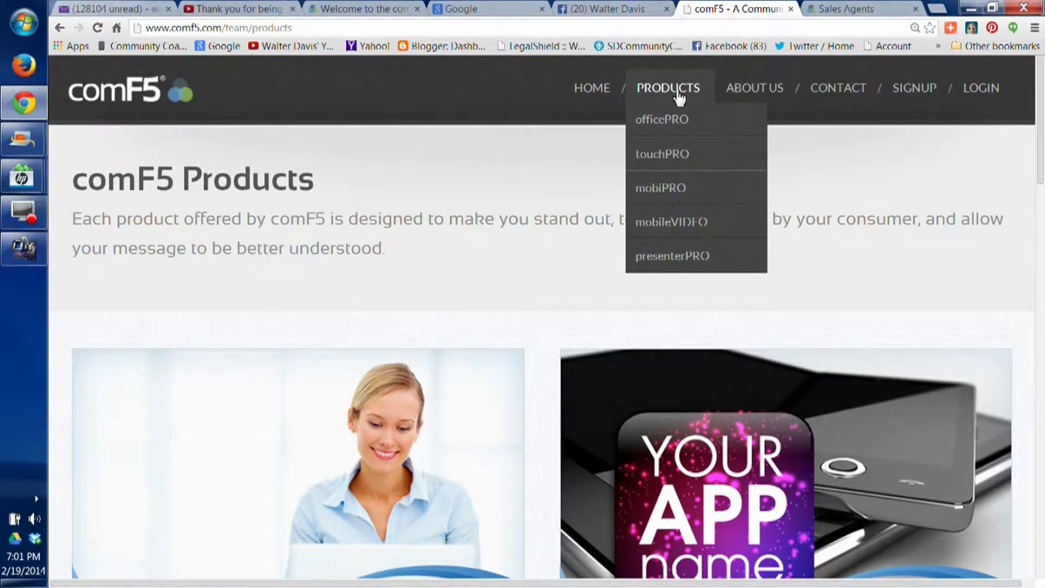
pyautogui.click(657, 160)
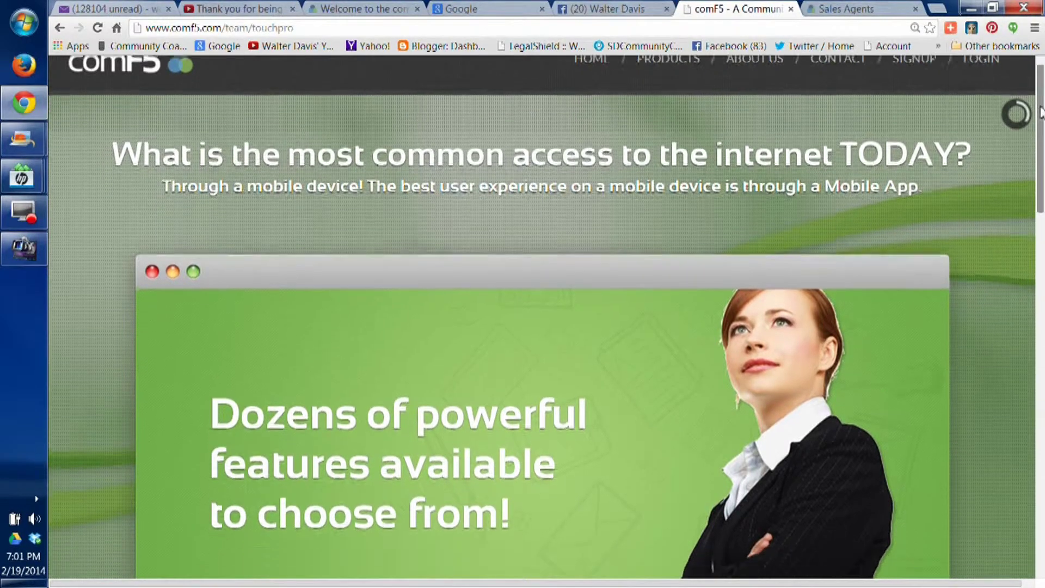
pyautogui.moveTo(1040, 101); pyautogui.dragTo(1042, 231)
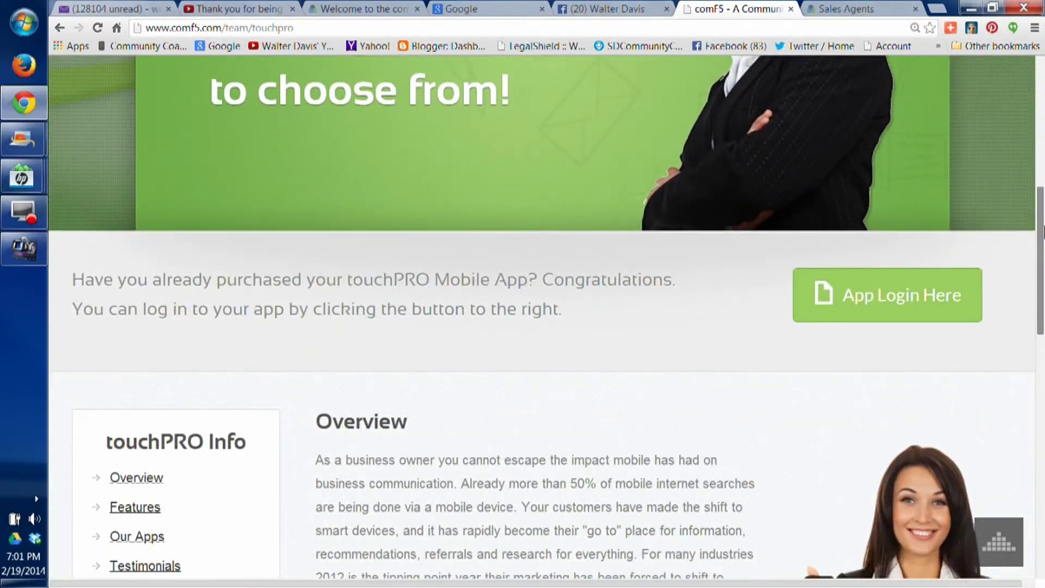
pyautogui.moveTo(1043, 232); pyautogui.dragTo(1043, 316)
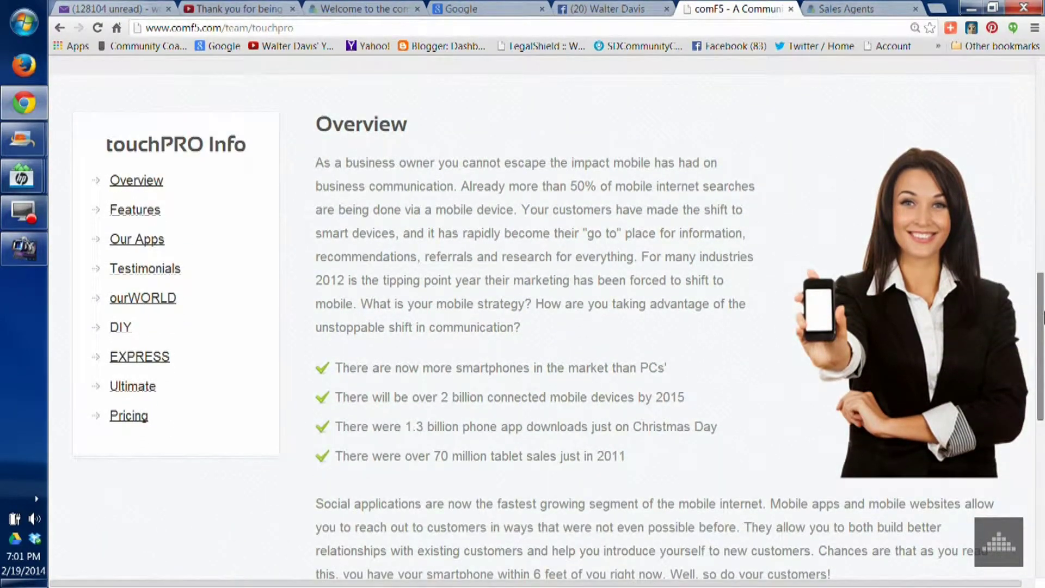
pyautogui.moveTo(1042, 316); pyautogui.dragTo(1043, 376)
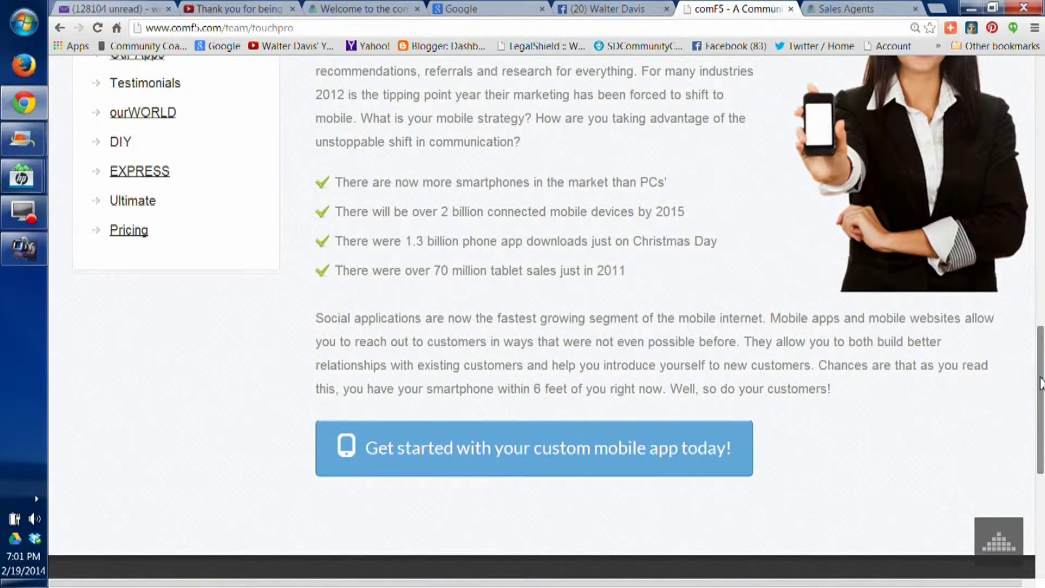
pyautogui.moveTo(1041, 386); pyautogui.dragTo(1041, 329)
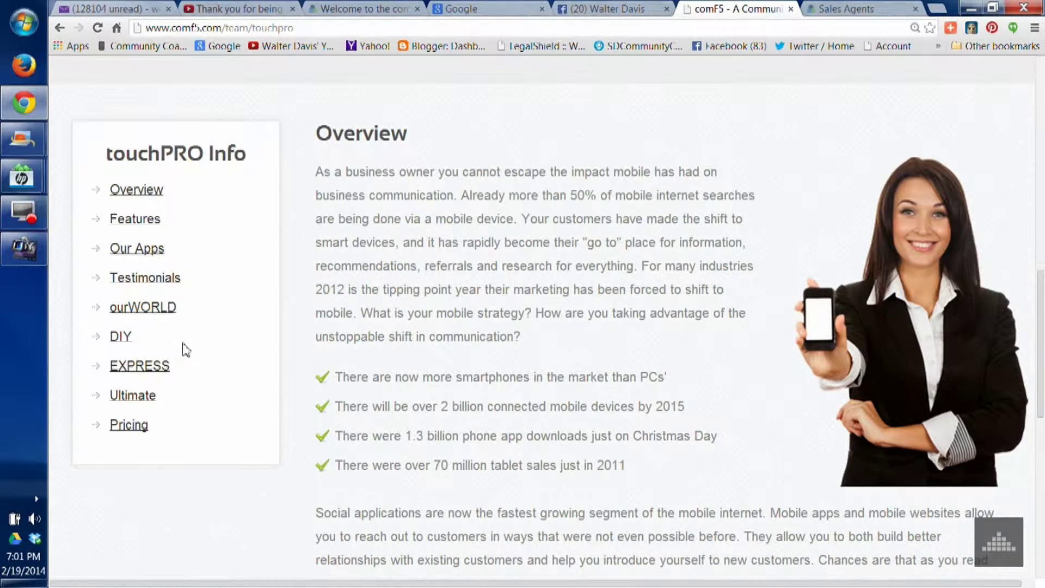
# After reading the touchPRO overview, open the touchPRO Features page
pyautogui.click(148, 225)
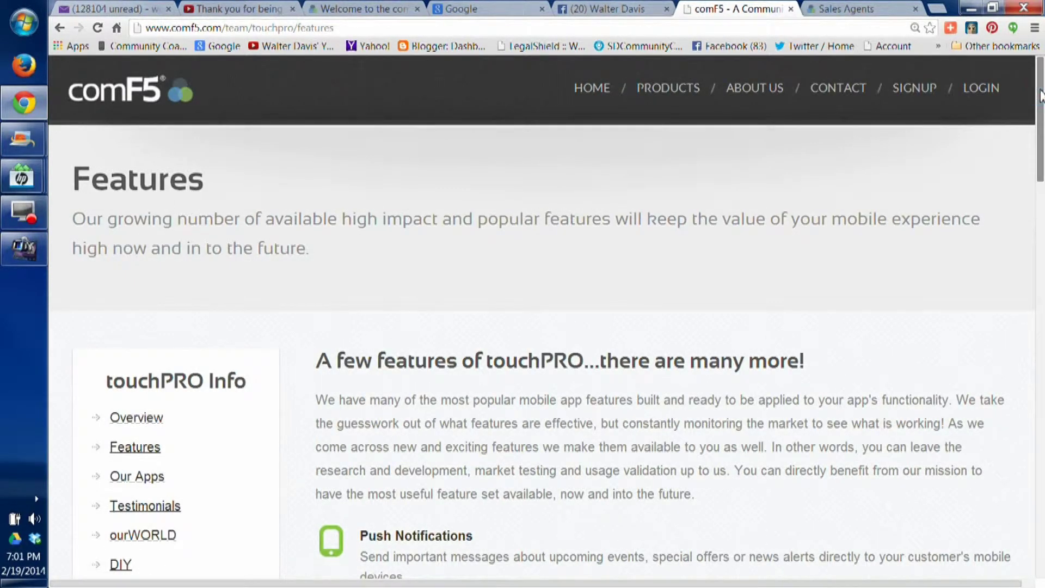
pyautogui.moveTo(1041, 96); pyautogui.dragTo(1042, 139)
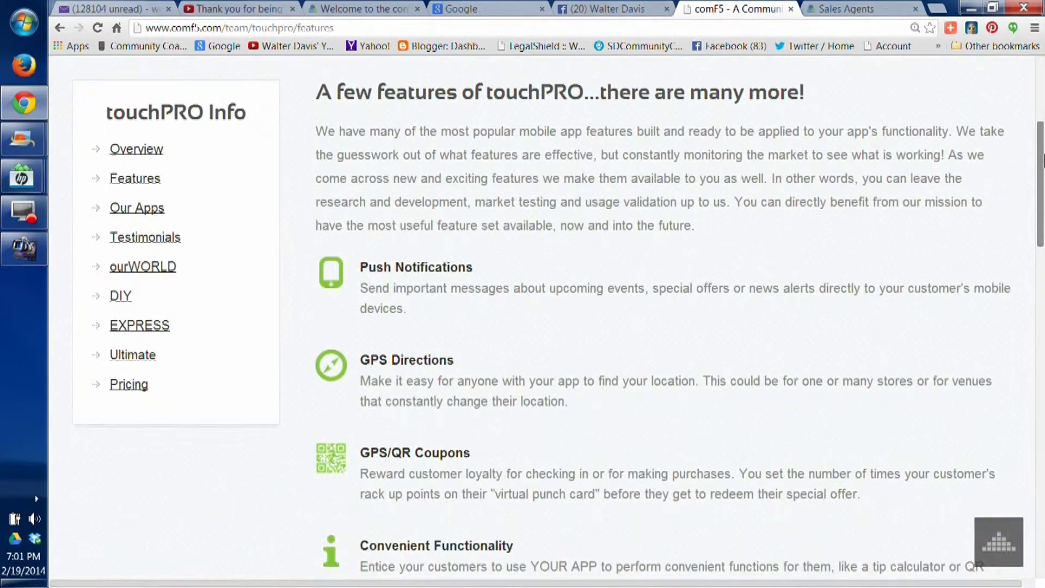
pyautogui.moveTo(1043, 138); pyautogui.dragTo(1042, 202)
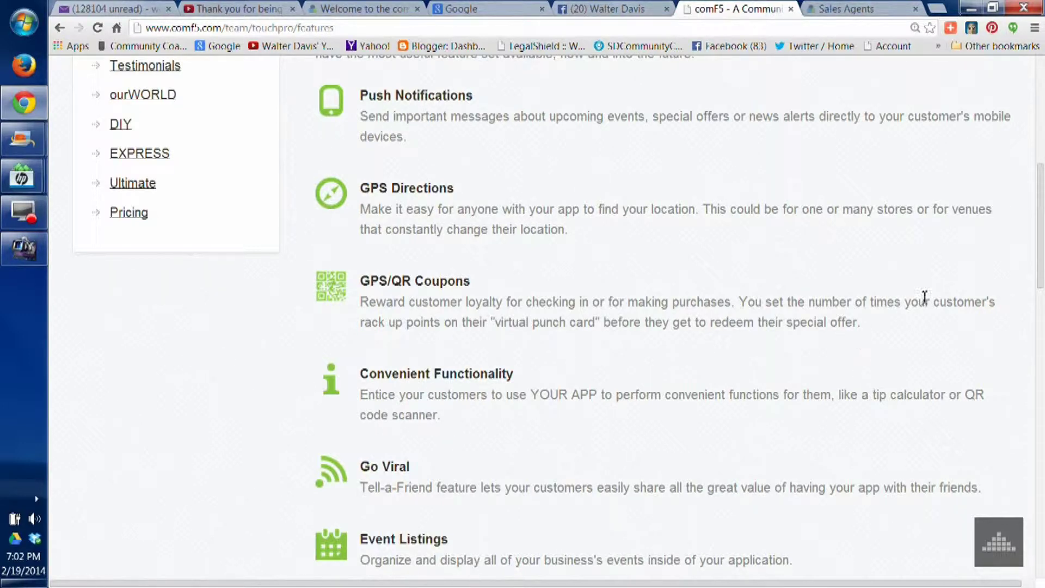
pyautogui.moveTo(1039, 270); pyautogui.dragTo(1041, 316)
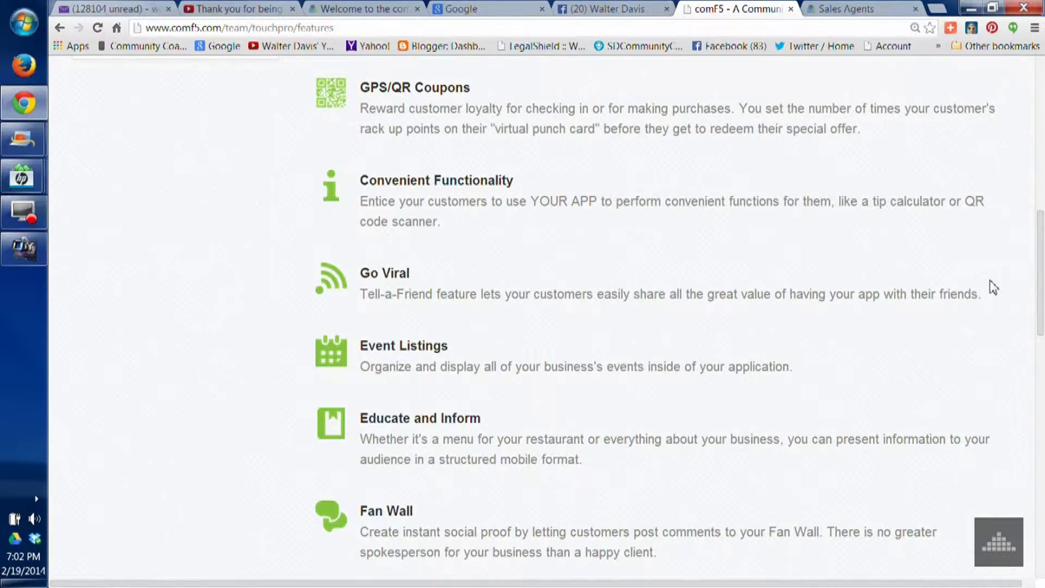
pyautogui.moveTo(1041, 281); pyautogui.dragTo(1043, 326)
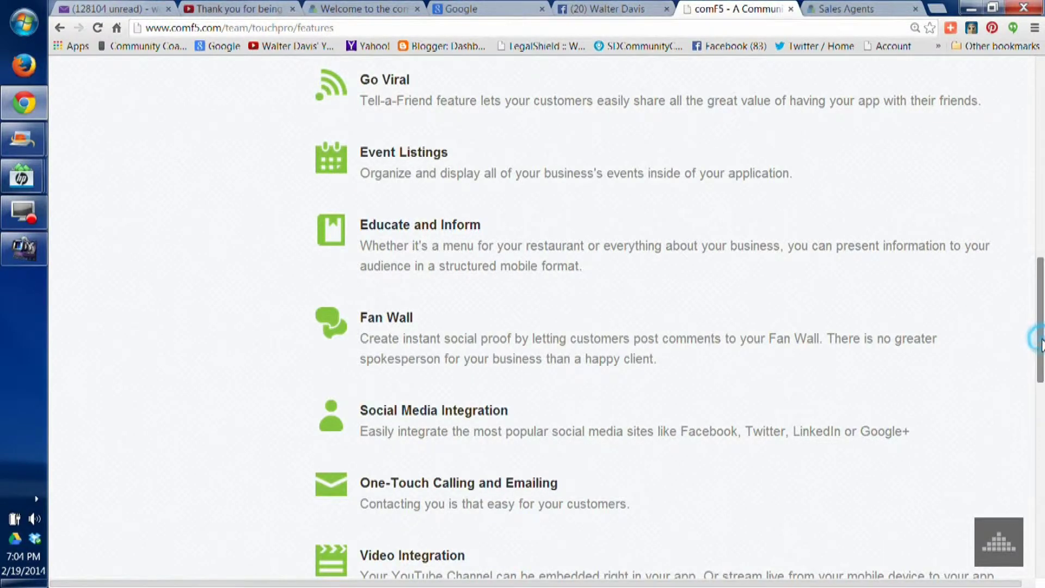
pyautogui.moveTo(1042, 345); pyautogui.dragTo(1042, 429)
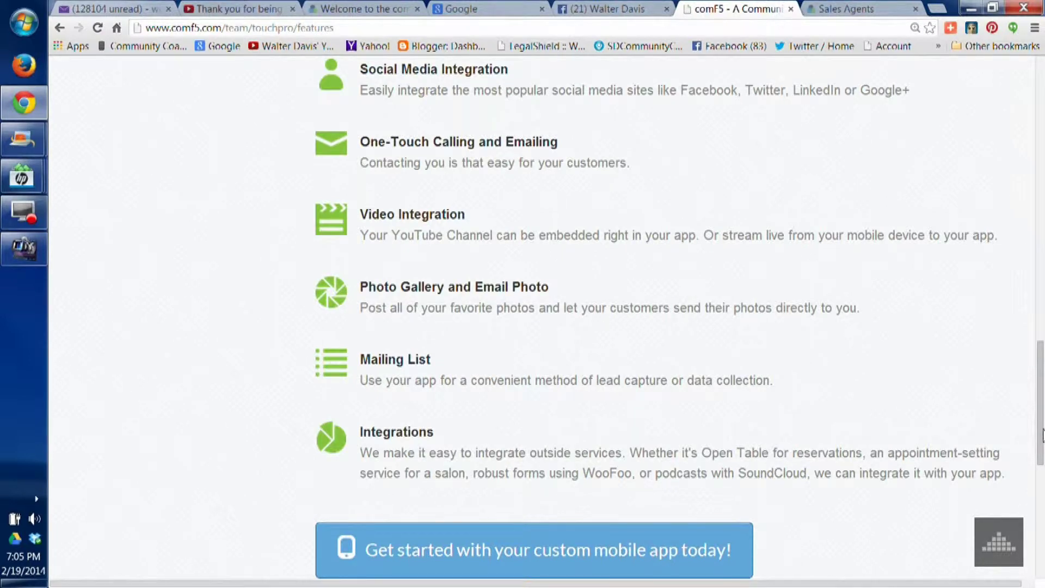
# Scroll past the remaining touchPRO features to 'Get started', then back to the features heading
pyautogui.click(1038, 440)
pyautogui.moveTo(1038, 439)
pyautogui.mouseDown()
pyautogui.moveTo(1041, 186)
pyautogui.moveTo(1041, 203)
pyautogui.mouseUp()
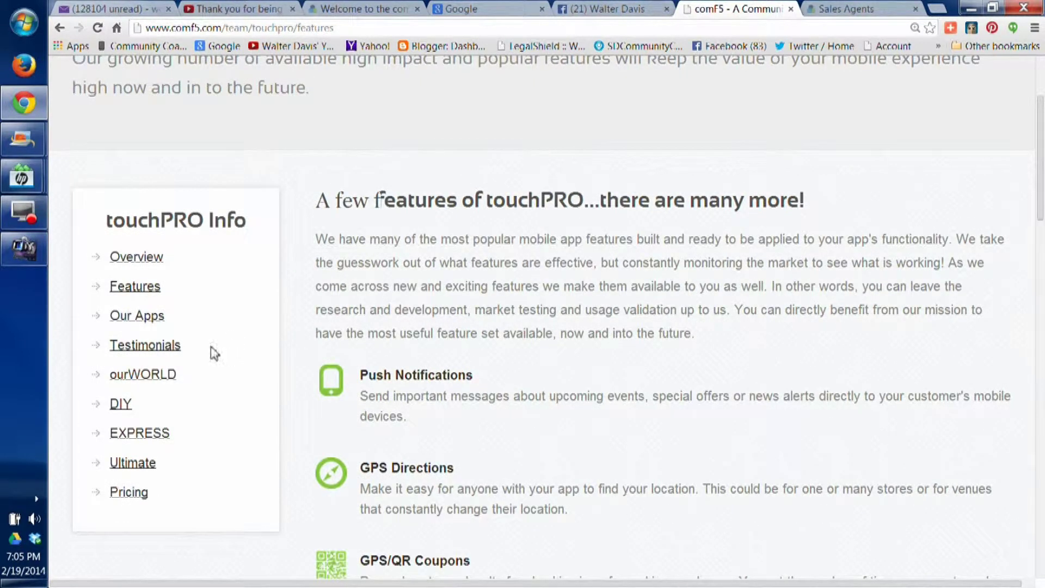
# Open Testimonials and scroll to the Wealthyfrog and Giovanni's Ristorante quotes
pyautogui.click(146, 349)
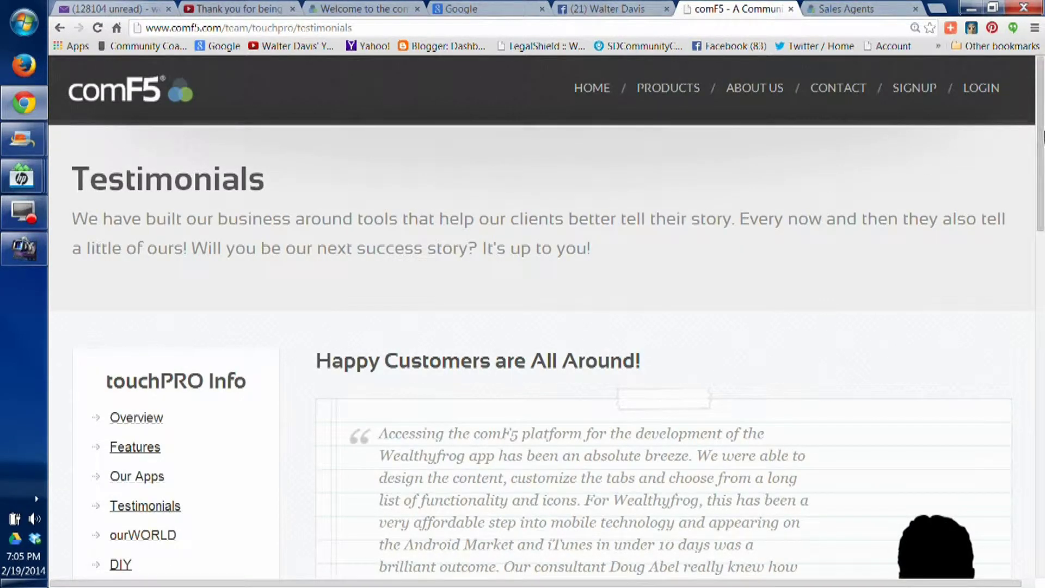
pyautogui.moveTo(1042, 149); pyautogui.dragTo(1043, 204)
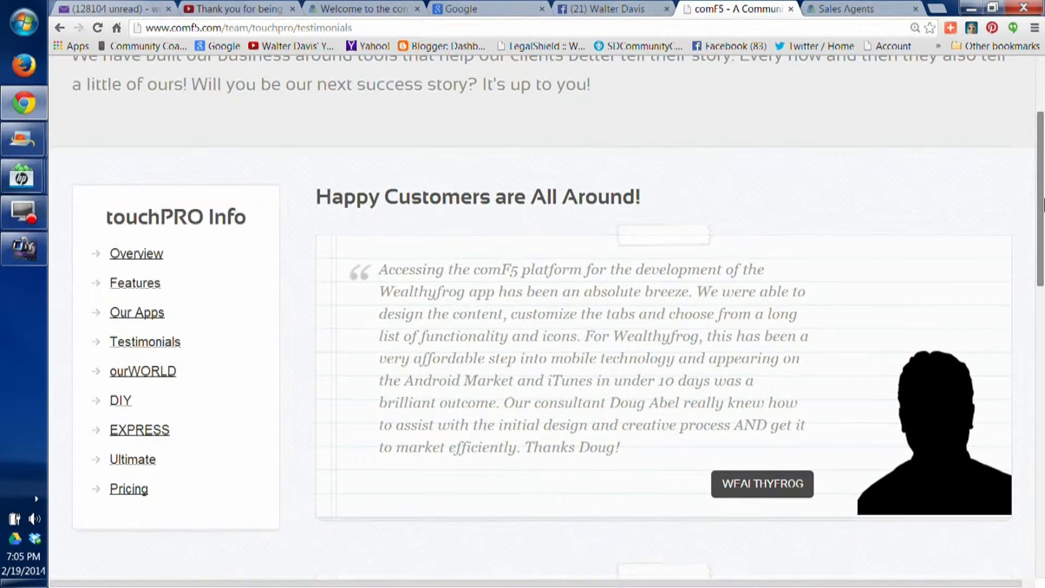
pyautogui.moveTo(1043, 204); pyautogui.dragTo(1043, 252)
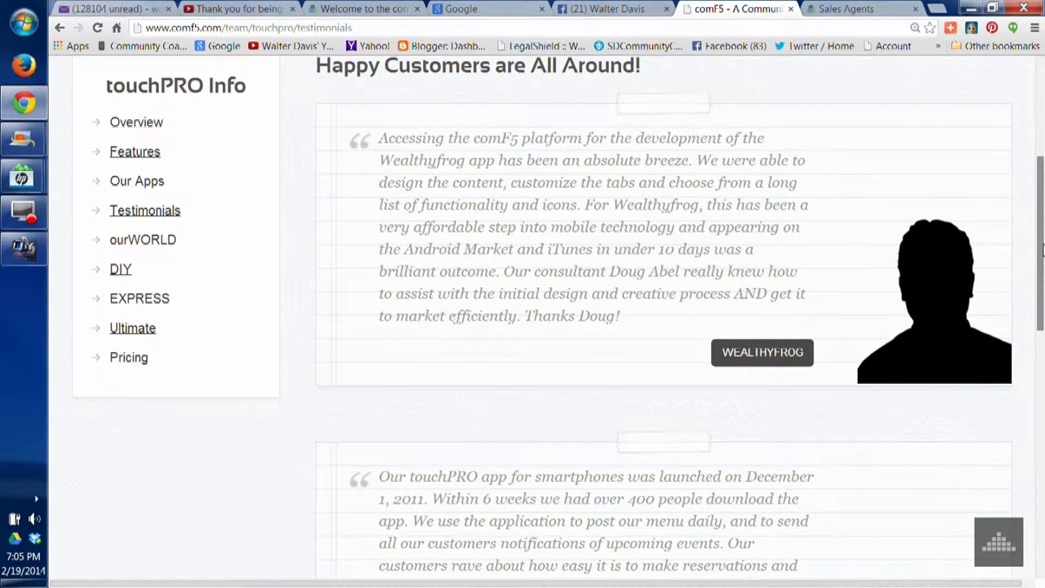
pyautogui.moveTo(1043, 252); pyautogui.dragTo(1042, 253)
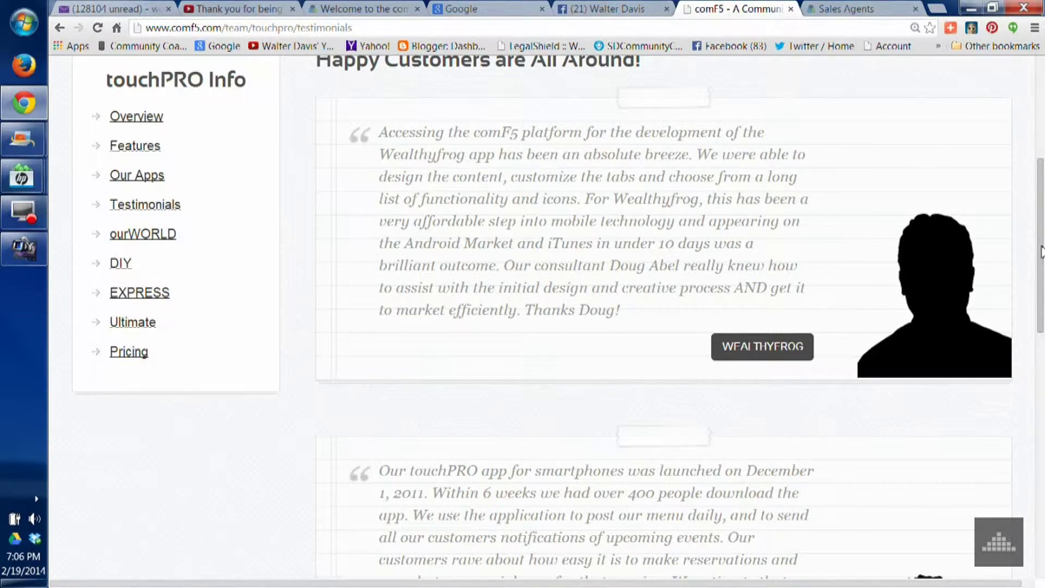
pyautogui.click(1035, 238)
pyautogui.moveTo(1035, 239); pyautogui.dragTo(1042, 307)
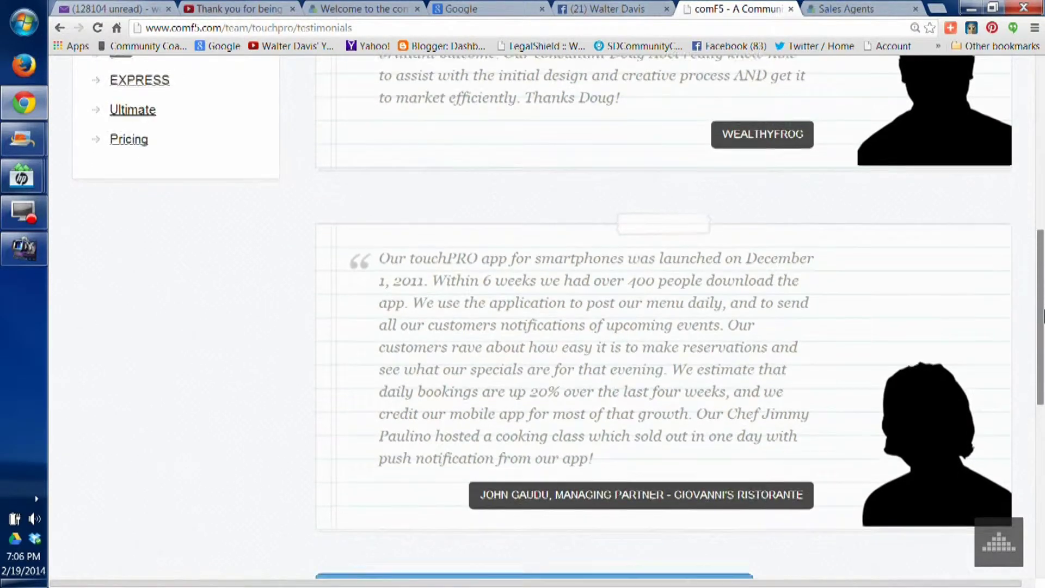
pyautogui.moveTo(1043, 307); pyautogui.dragTo(1043, 351)
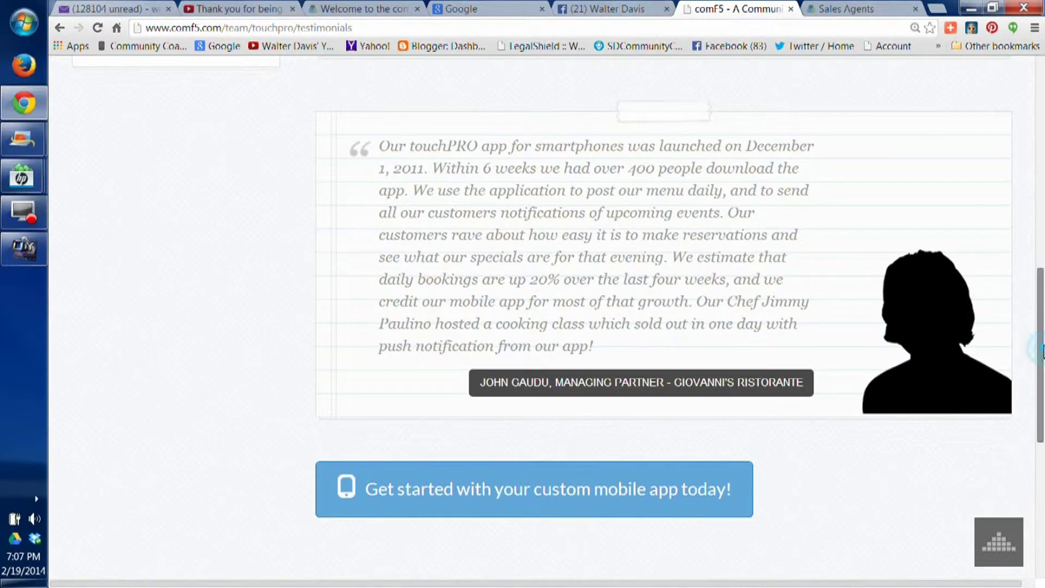
pyautogui.moveTo(1042, 349); pyautogui.dragTo(1039, 235)
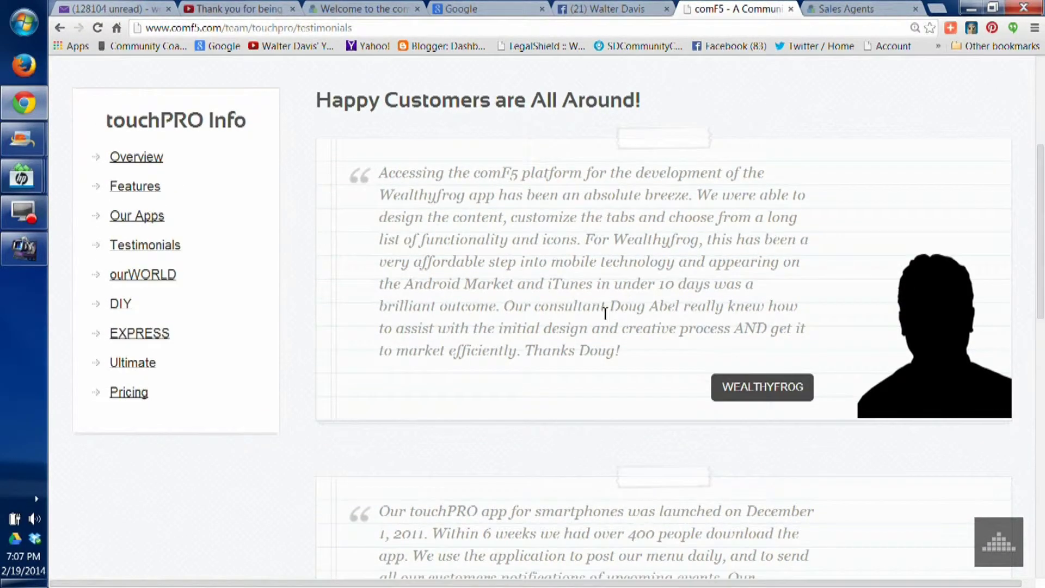
# Go to the touchPRO Pricing page showing the DIY, Ultimate and Express packages
pyautogui.click(126, 395)
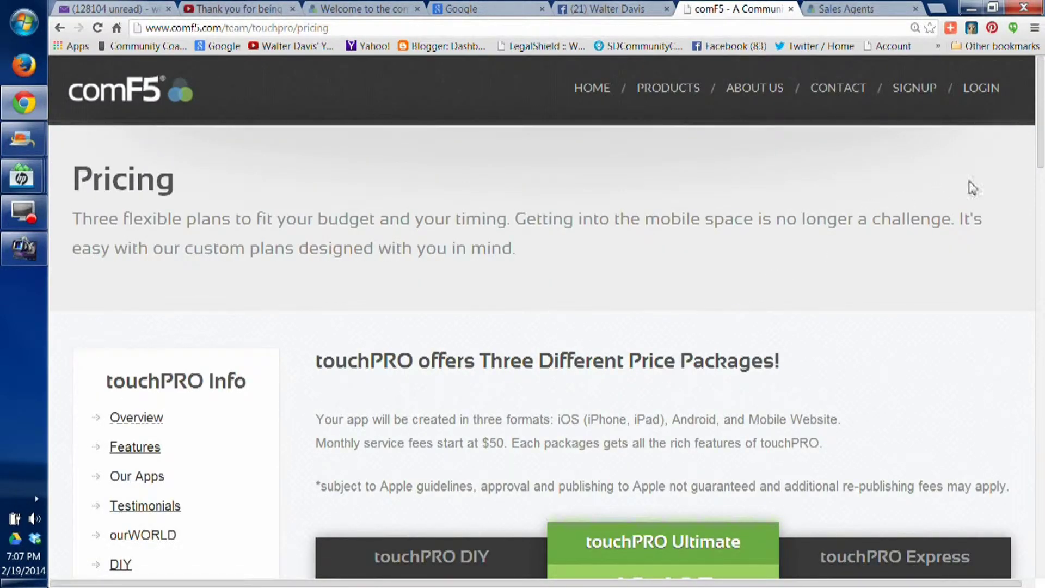
pyautogui.moveTo(1041, 155); pyautogui.dragTo(1042, 225)
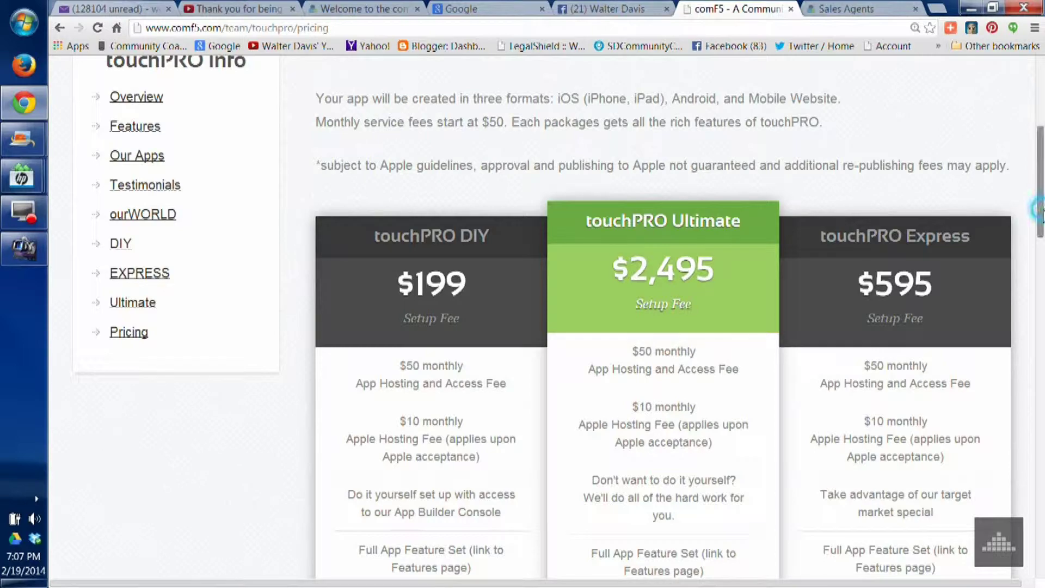
pyautogui.moveTo(1042, 214)
pyautogui.mouseDown()
pyautogui.moveTo(1041, 253)
pyautogui.moveTo(1042, 233)
pyautogui.mouseUp()
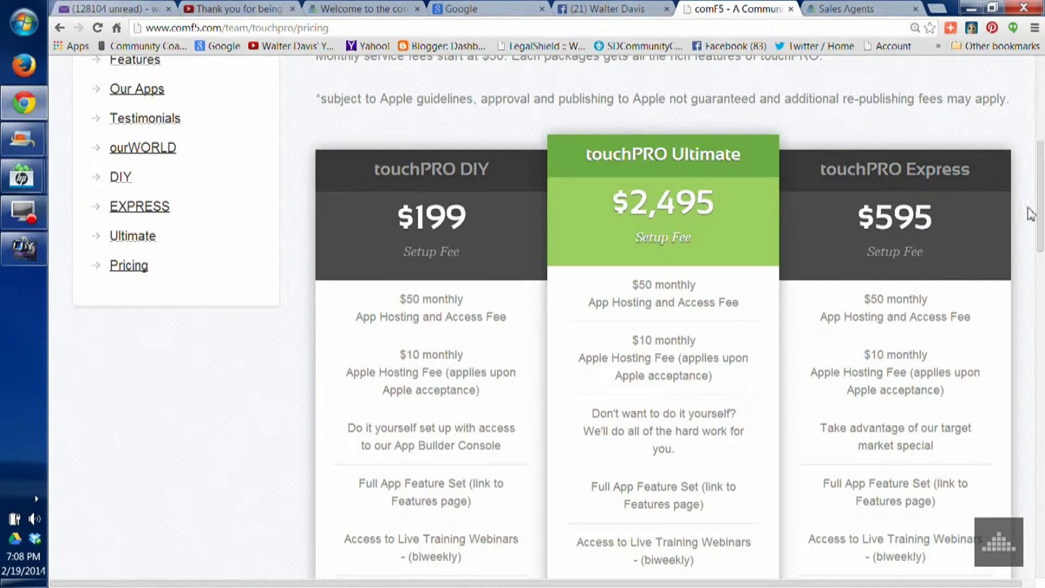
pyautogui.moveTo(1042, 217); pyautogui.dragTo(1042, 251)
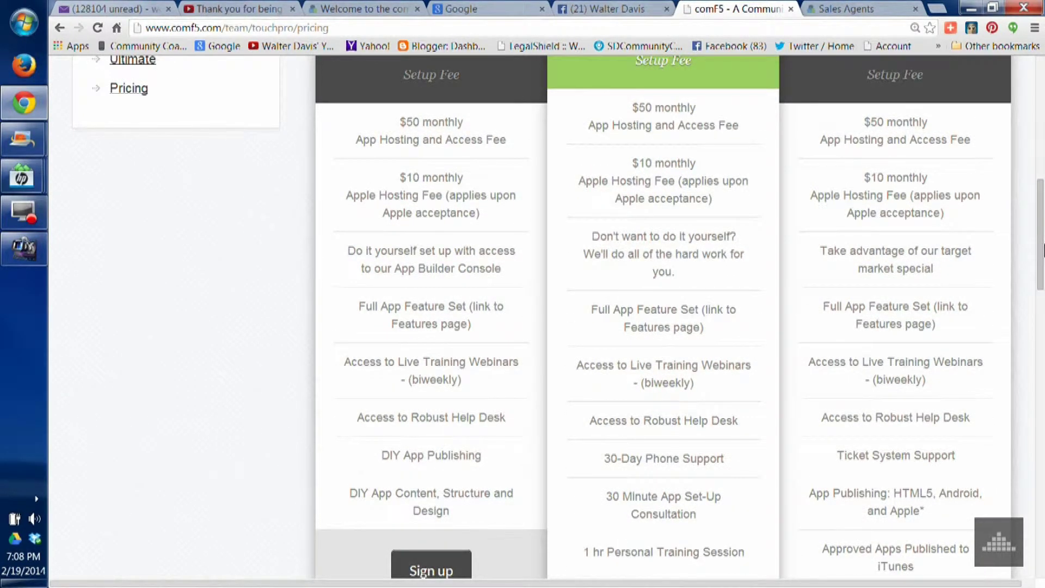
pyautogui.moveTo(1043, 245)
pyautogui.mouseDown()
pyautogui.moveTo(1043, 220)
pyautogui.moveTo(1043, 231)
pyautogui.mouseUp()
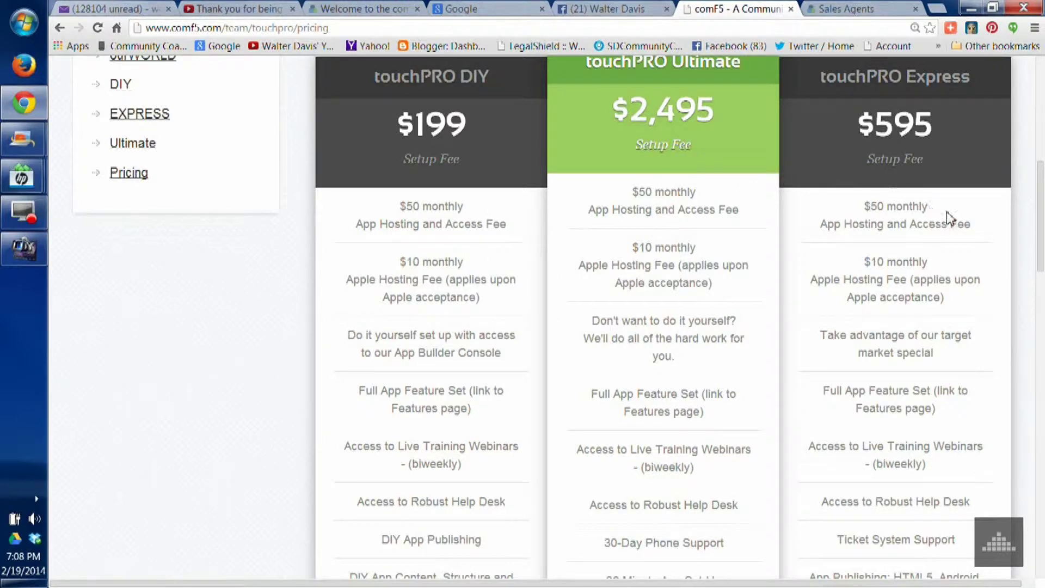
# Scroll the DIY, Ultimate and Express cards to compare their feature lists
pyautogui.click(1042, 195)
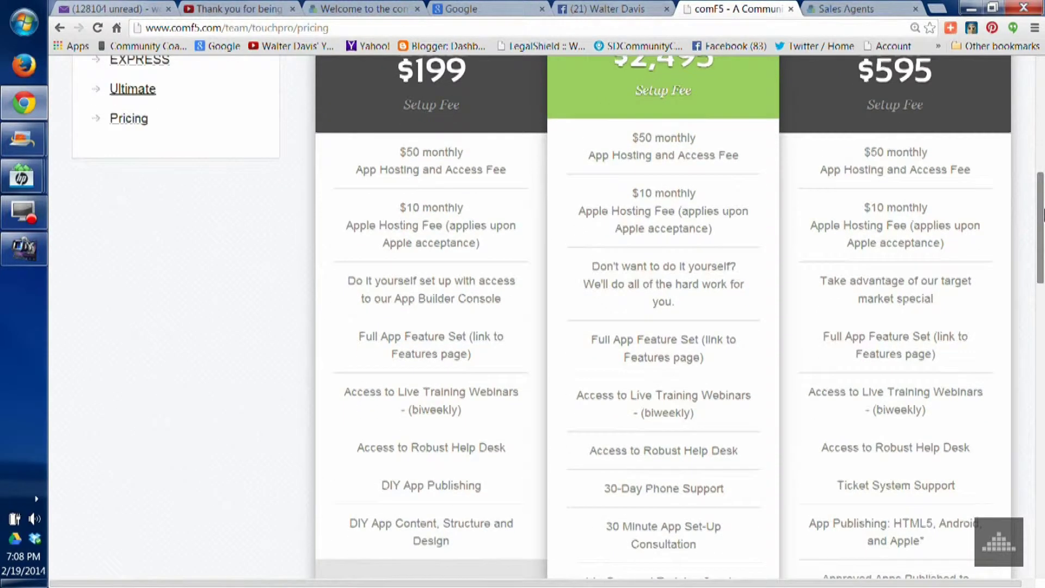
pyautogui.moveTo(1041, 195)
pyautogui.mouseDown()
pyautogui.moveTo(1043, 219)
pyautogui.moveTo(1042, 184)
pyautogui.moveTo(1043, 198)
pyautogui.mouseUp()
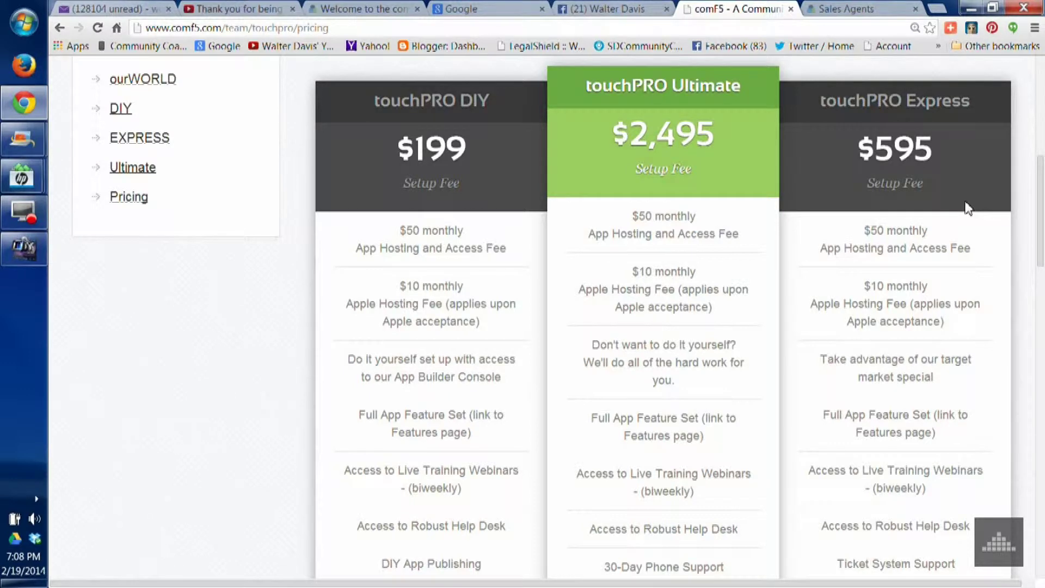
pyautogui.click(1039, 212)
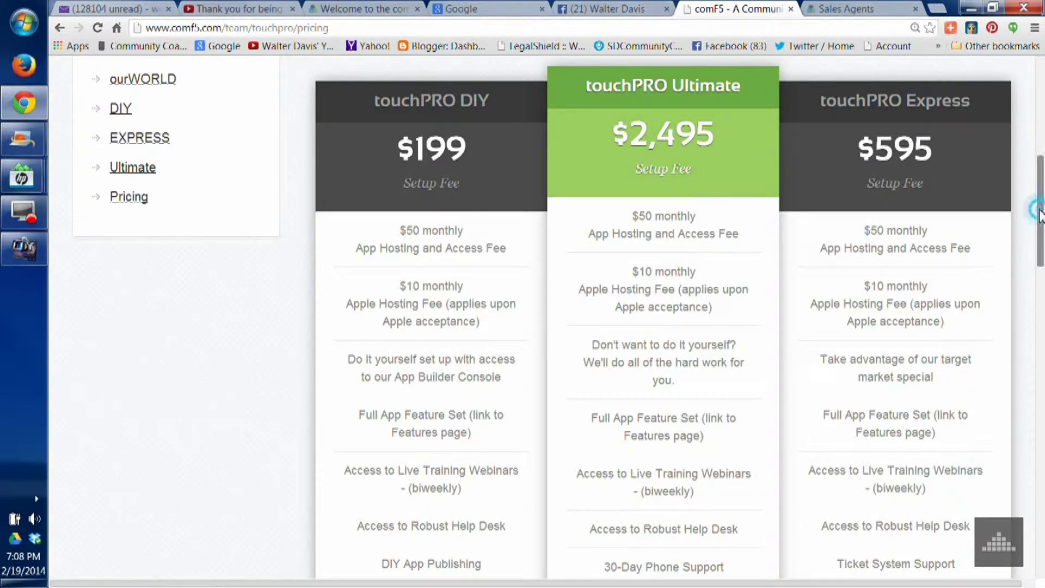
pyautogui.moveTo(1040, 213); pyautogui.dragTo(1043, 243)
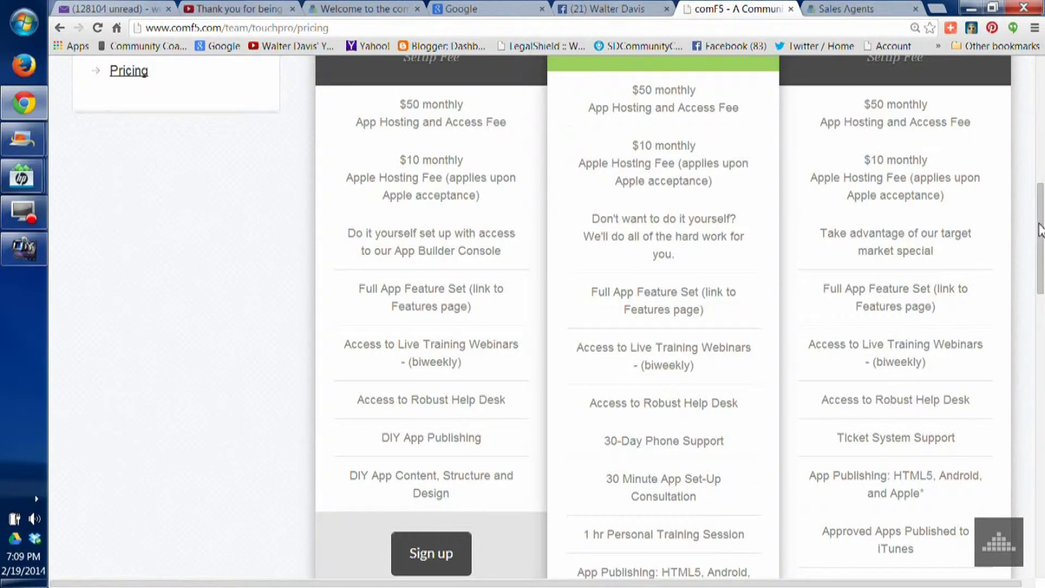
pyautogui.scroll(3, 972, 165)
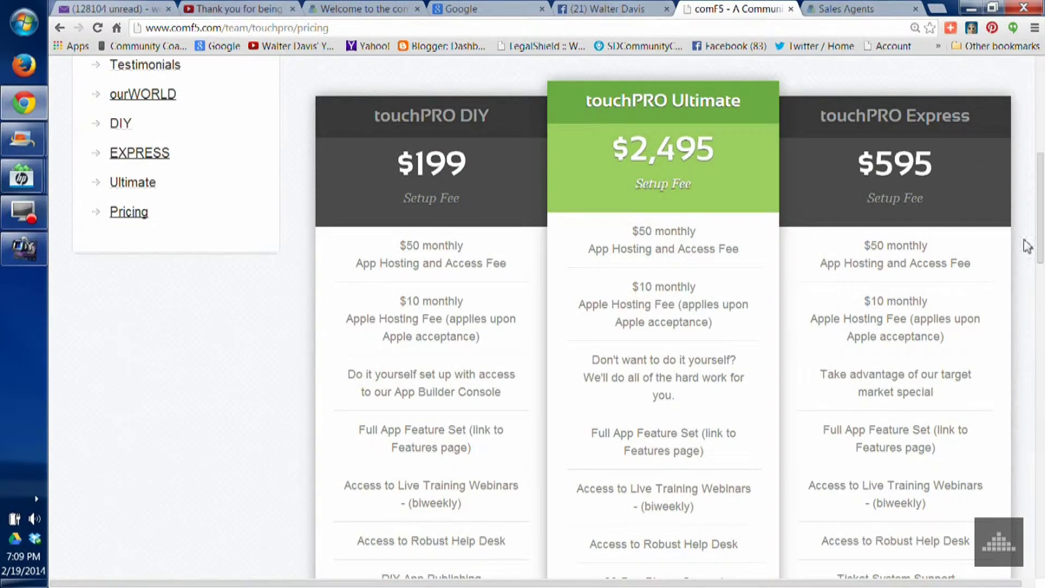
pyautogui.hscroll(1, 1038, 232)
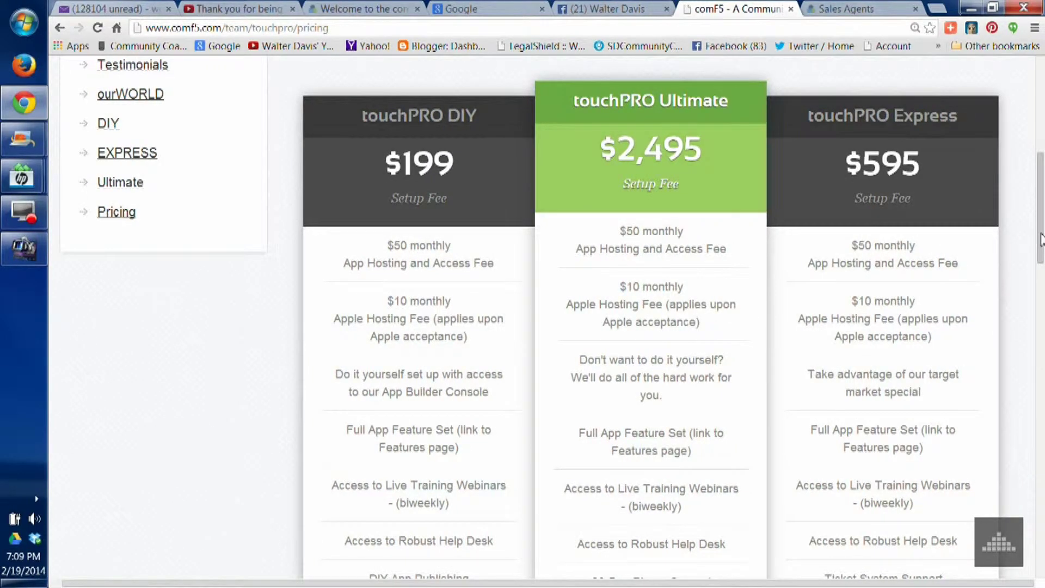
pyautogui.moveTo(1042, 235); pyautogui.dragTo(1042, 265)
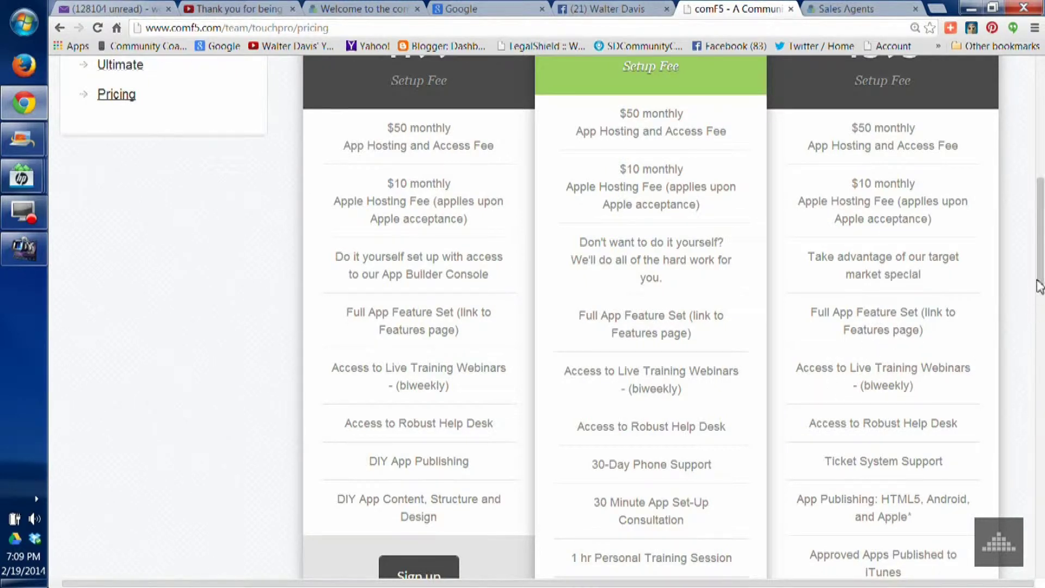
pyautogui.moveTo(1039, 286); pyautogui.dragTo(1040, 340)
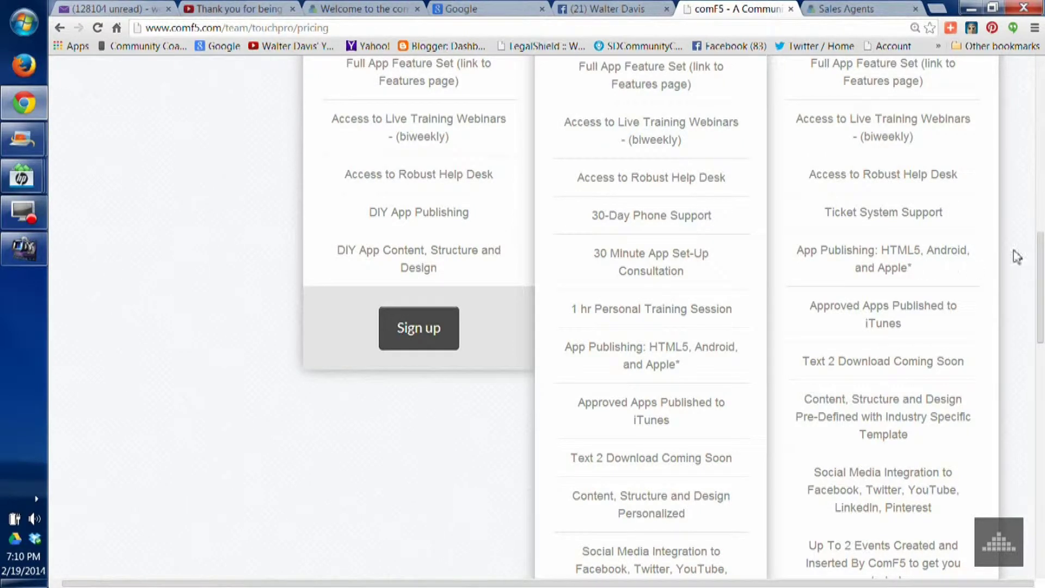
pyautogui.moveTo(1041, 268); pyautogui.dragTo(1042, 283)
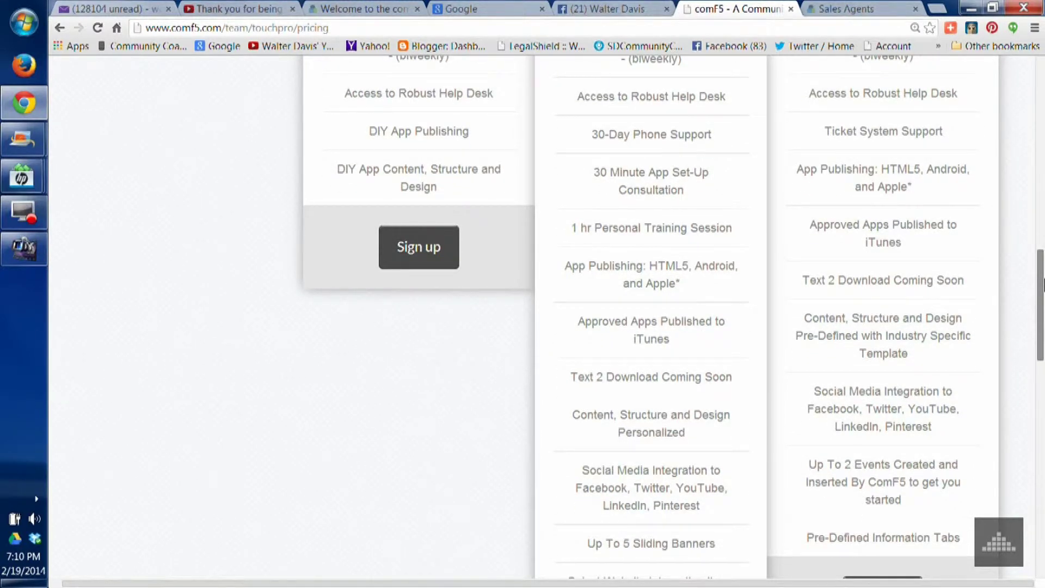
pyautogui.moveTo(1042, 284); pyautogui.dragTo(1043, 297)
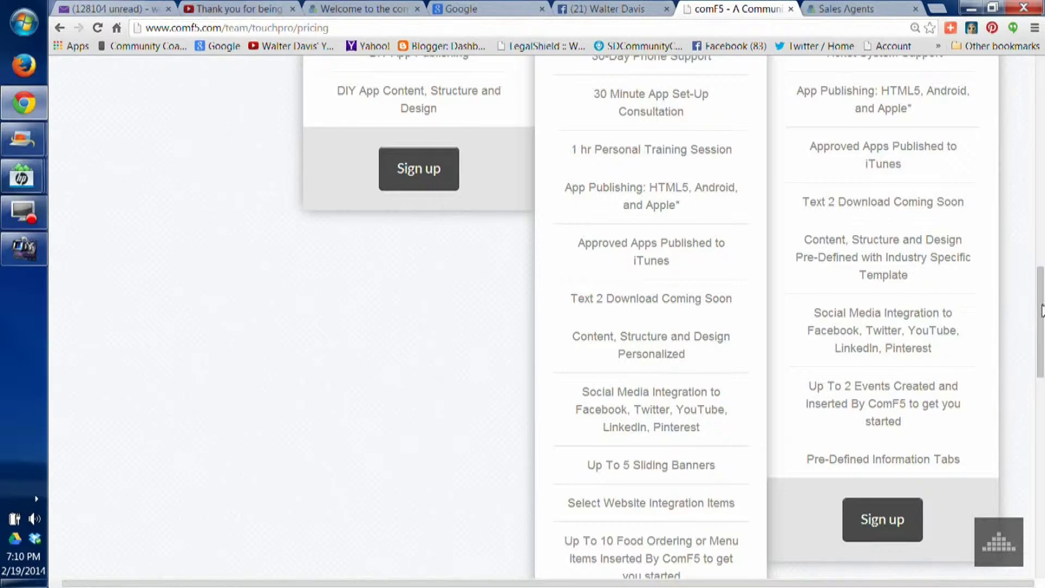
pyautogui.moveTo(1042, 308); pyautogui.dragTo(1041, 327)
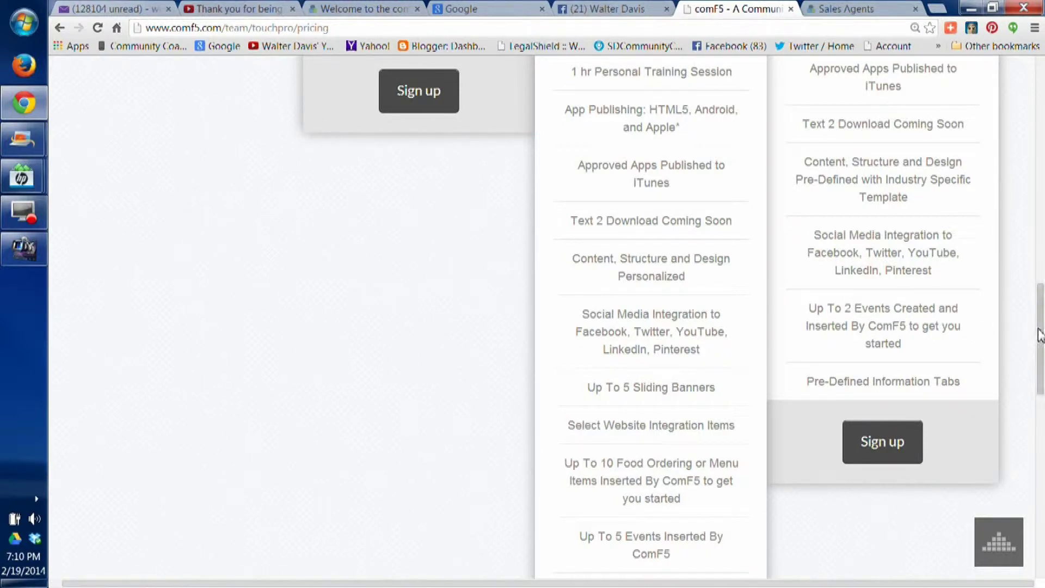
pyautogui.moveTo(1035, 335); pyautogui.dragTo(1042, 204)
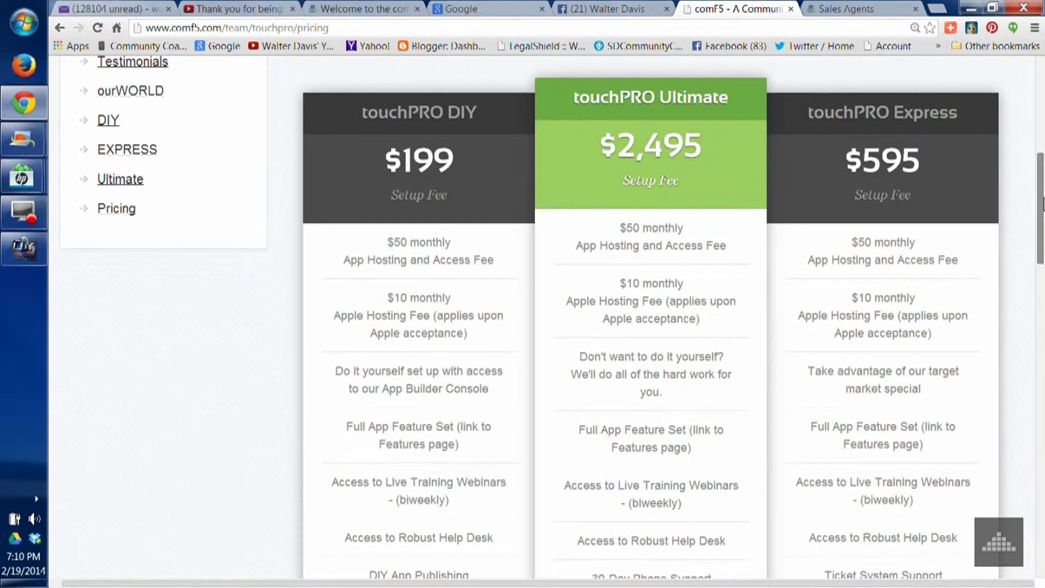
pyautogui.moveTo(1042, 204); pyautogui.dragTo(1042, 206)
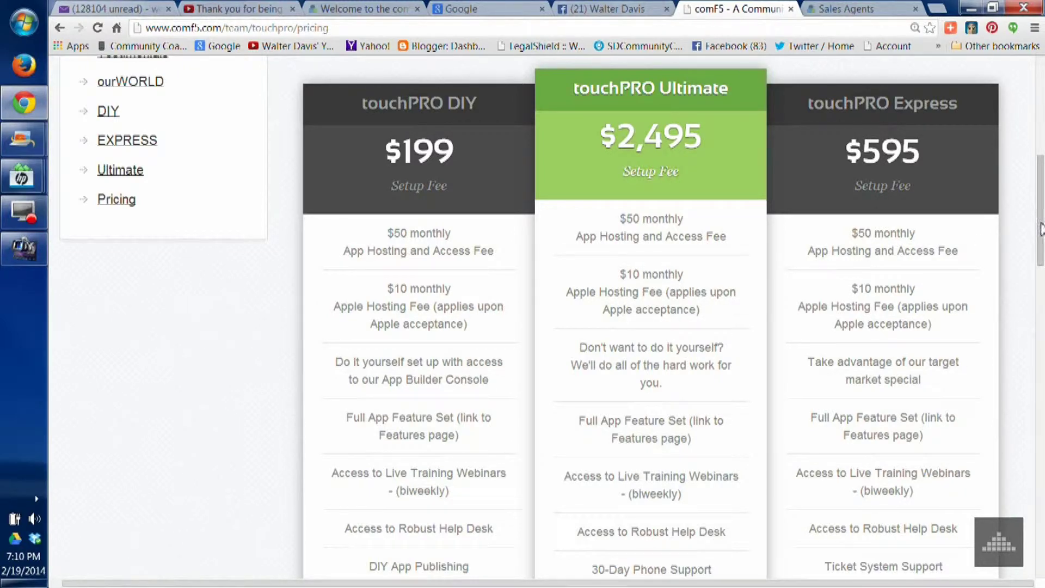
pyautogui.moveTo(1042, 229); pyautogui.dragTo(1043, 288)
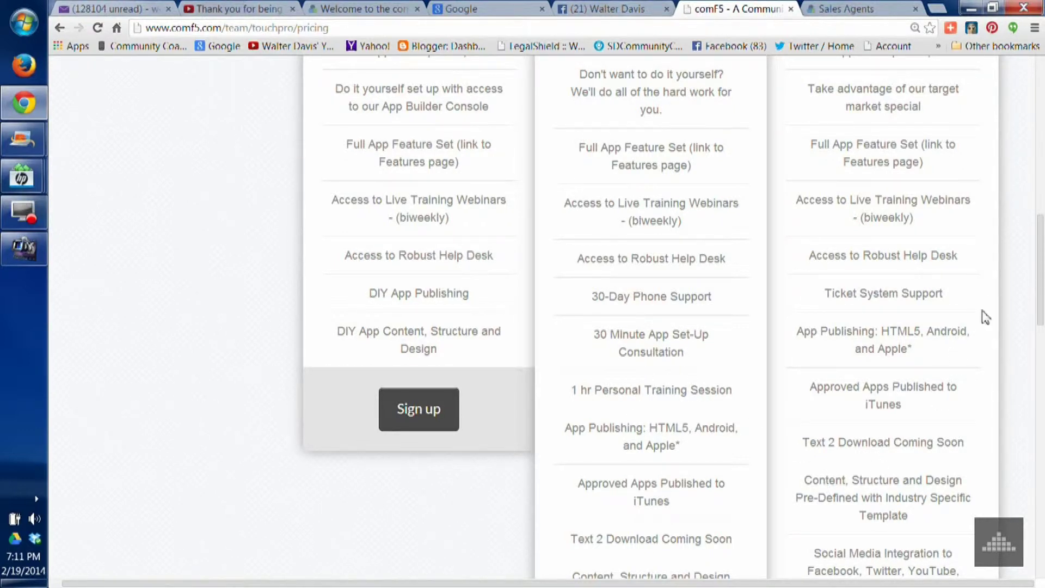
pyautogui.moveTo(1037, 294); pyautogui.dragTo(1038, 357)
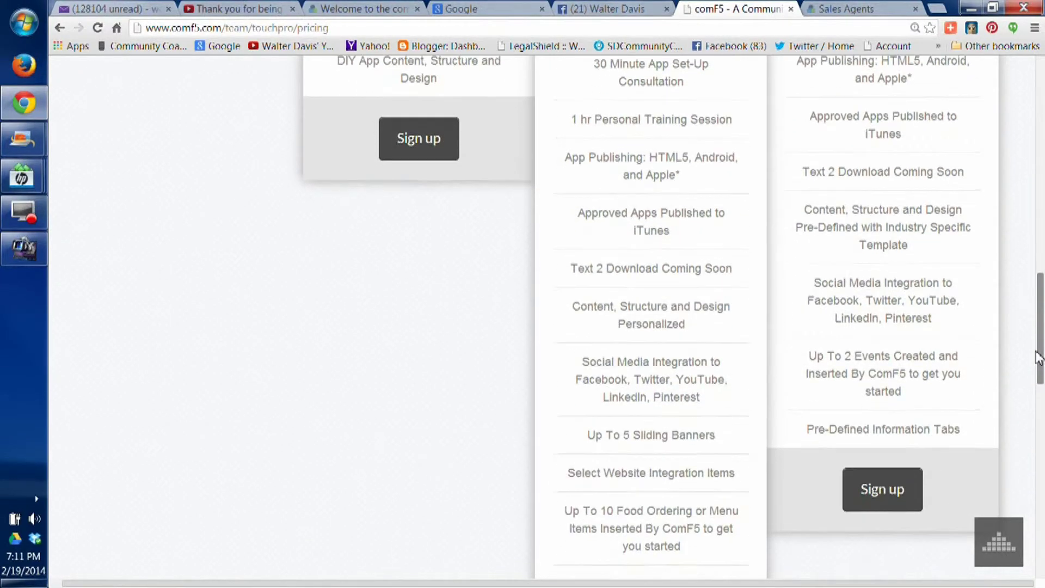
pyautogui.moveTo(1039, 357); pyautogui.dragTo(1039, 372)
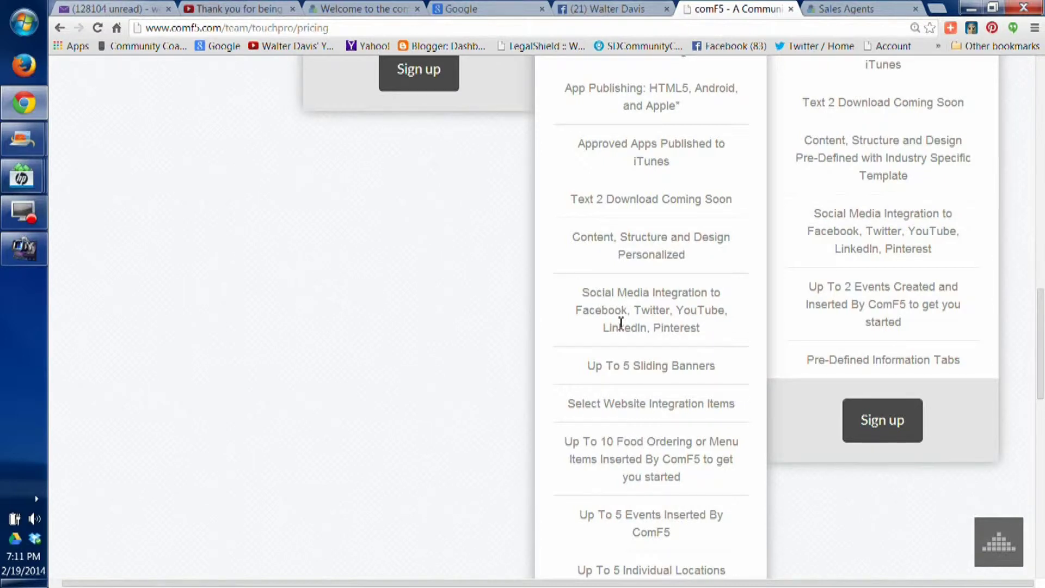
# Review the touchPRO Express page down to its 'Currently touchPRO Express is available for' list
pyautogui.click(613, 367)
pyautogui.moveTo(1042, 347); pyautogui.dragTo(1042, 376)
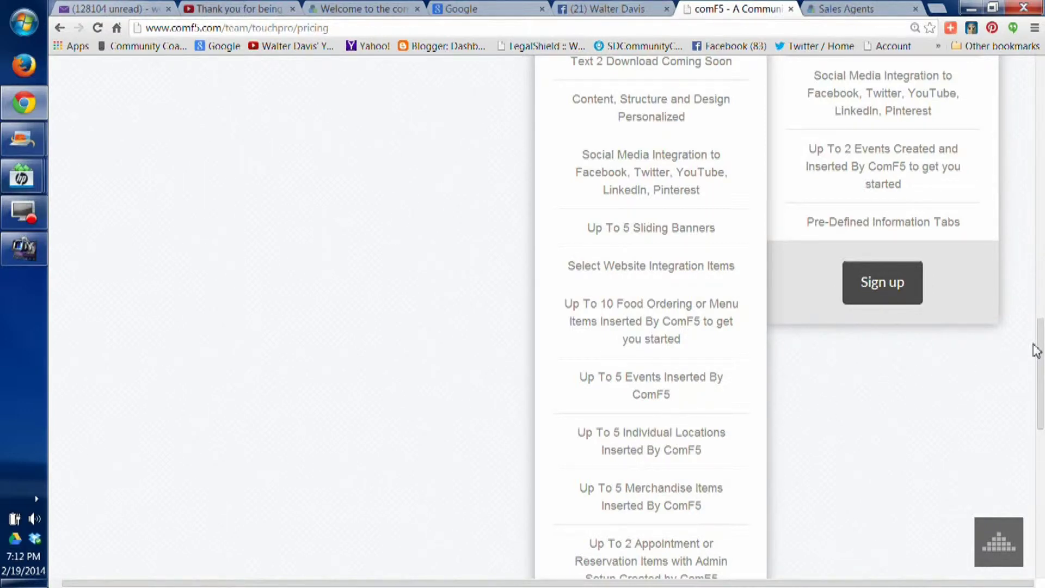
pyautogui.click(1040, 359)
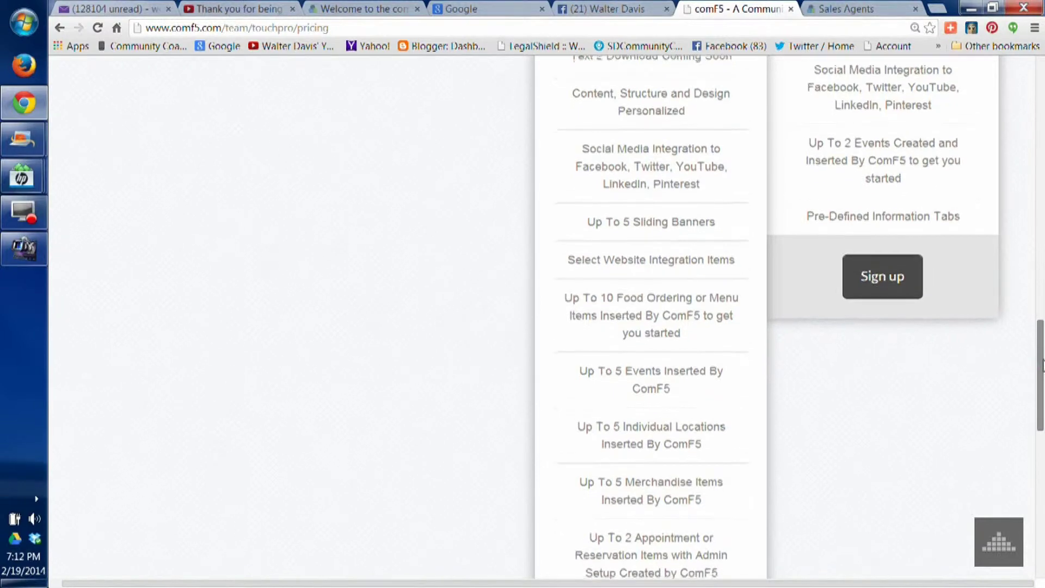
pyautogui.moveTo(1040, 360); pyautogui.dragTo(1042, 396)
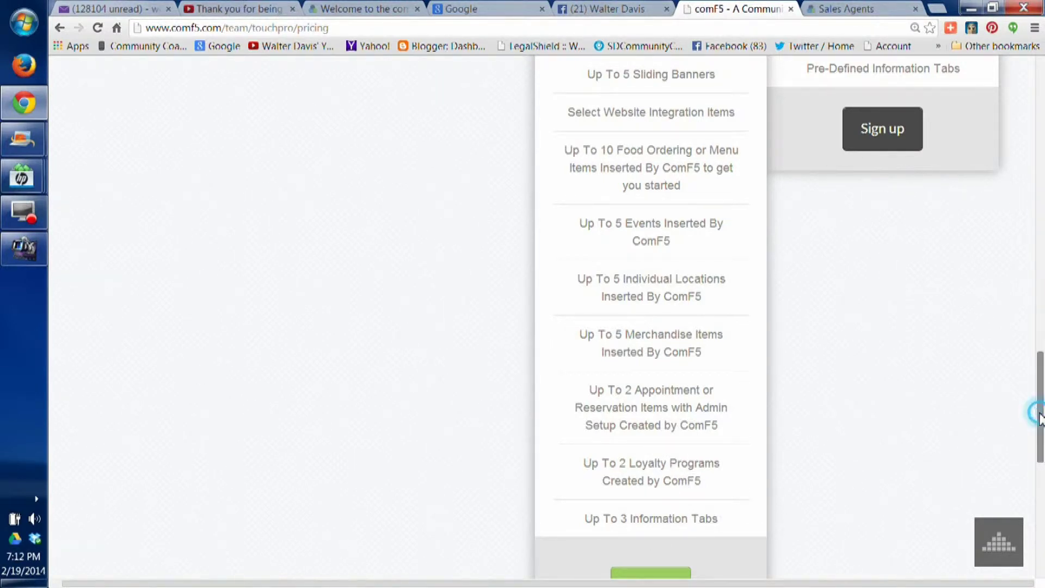
pyautogui.moveTo(1039, 417); pyautogui.dragTo(1041, 214)
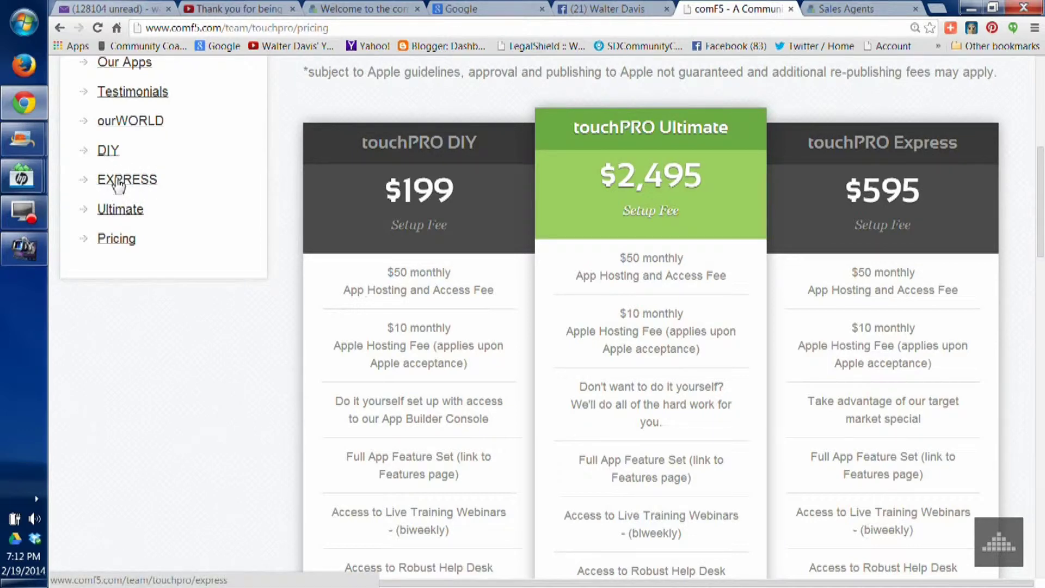
pyautogui.click(117, 181)
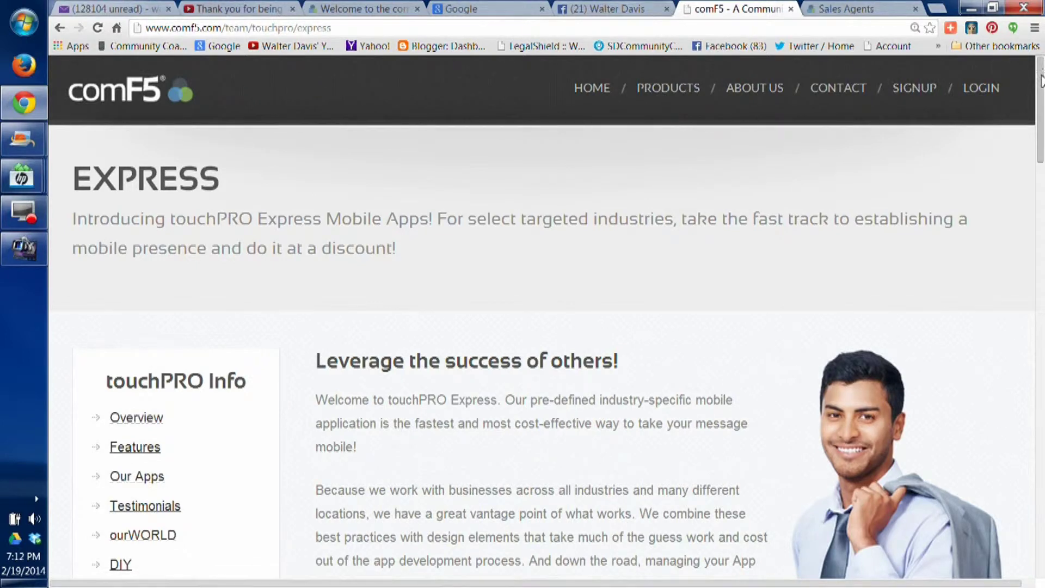
pyautogui.moveTo(1042, 78); pyautogui.dragTo(1041, 88)
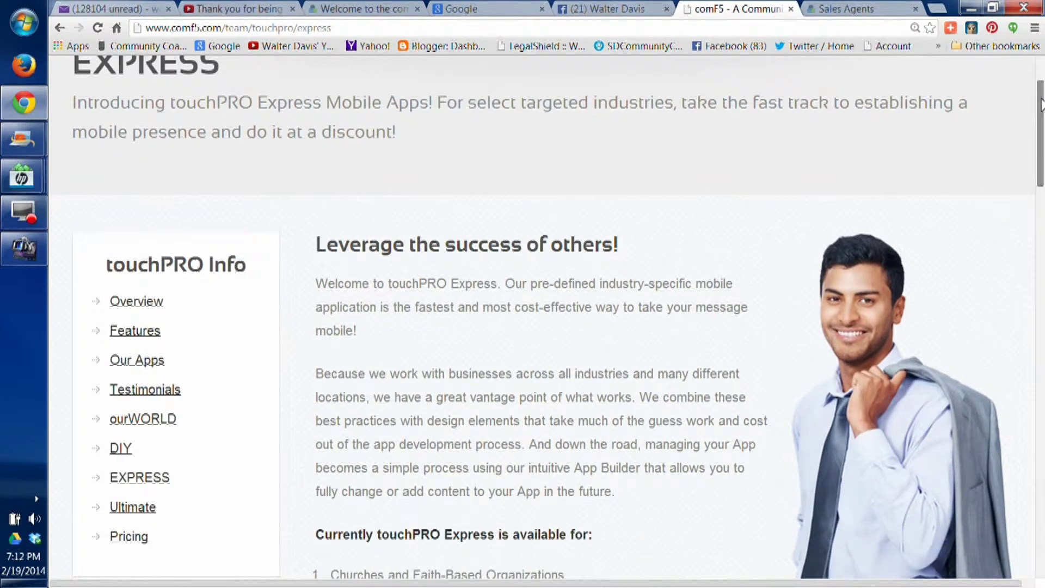
pyautogui.moveTo(1041, 88)
pyautogui.mouseDown()
pyautogui.moveTo(1041, 398)
pyautogui.moveTo(1027, 155)
pyautogui.mouseUp()
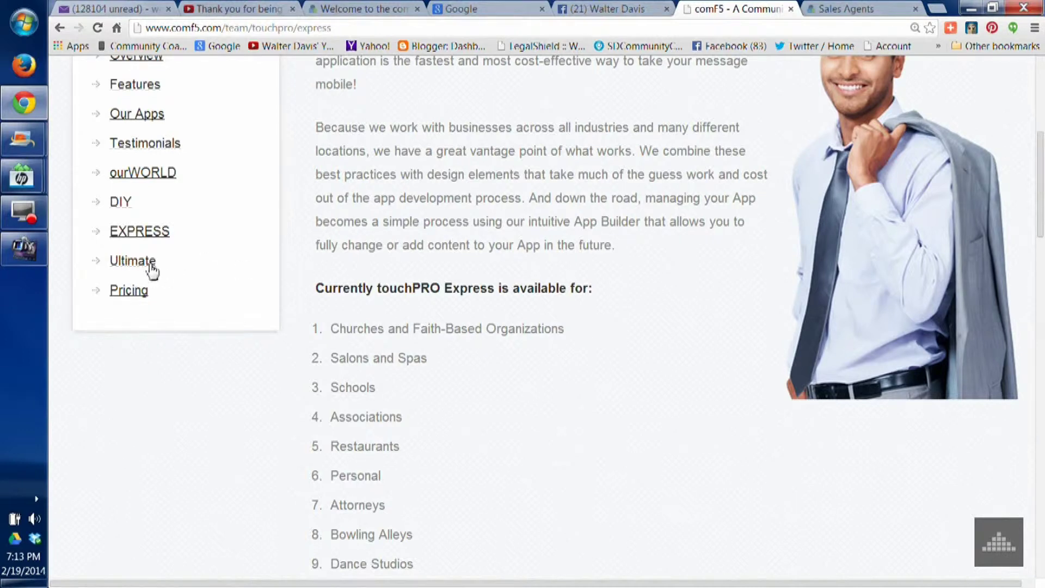
# View the touchPRO Ultimate page, then open the DIY page and scroll it
pyautogui.click(132, 264)
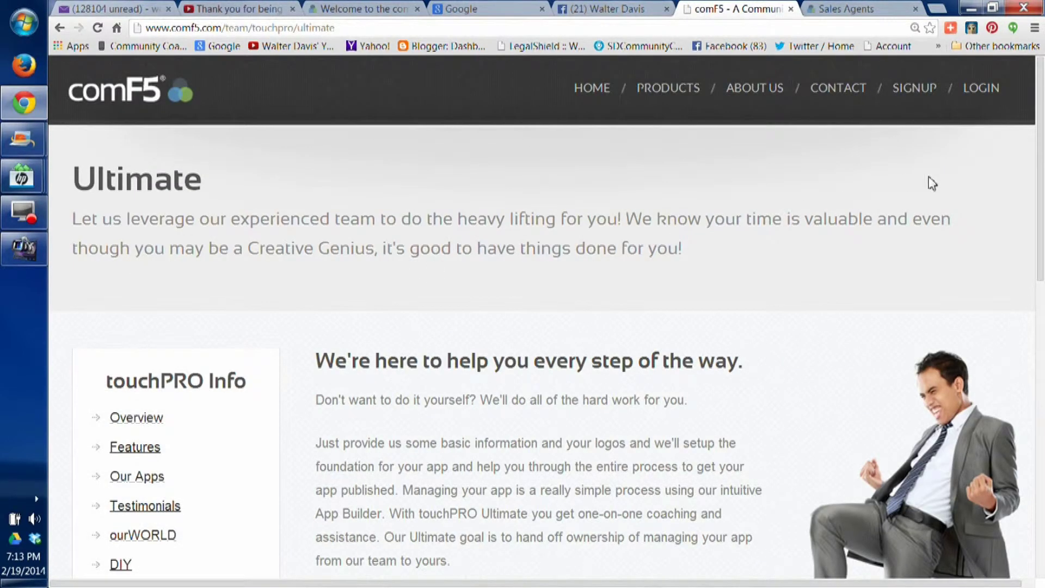
pyautogui.moveTo(1034, 165); pyautogui.dragTo(1042, 262)
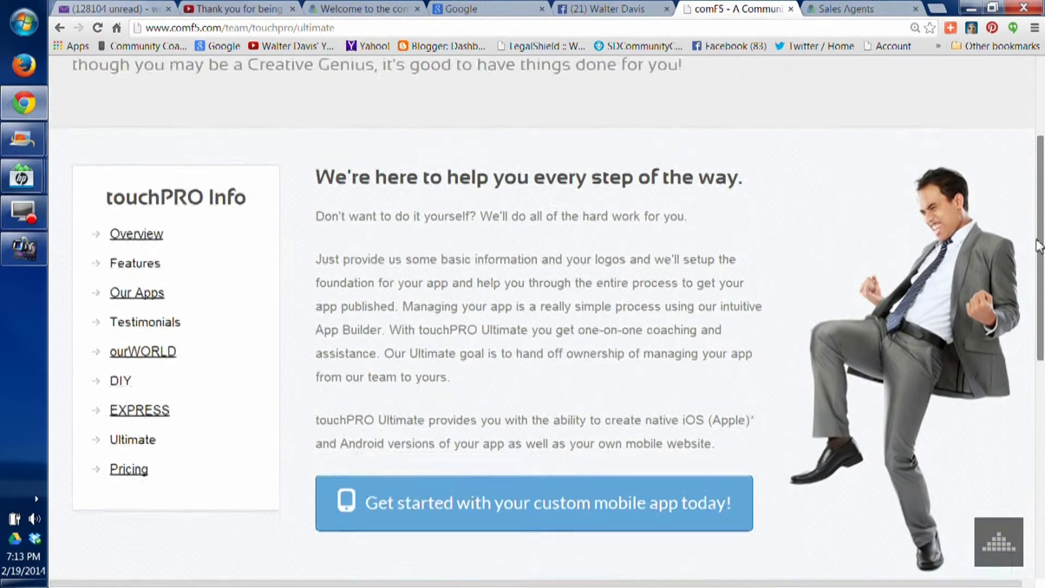
pyautogui.moveTo(1038, 245); pyautogui.dragTo(1035, 215)
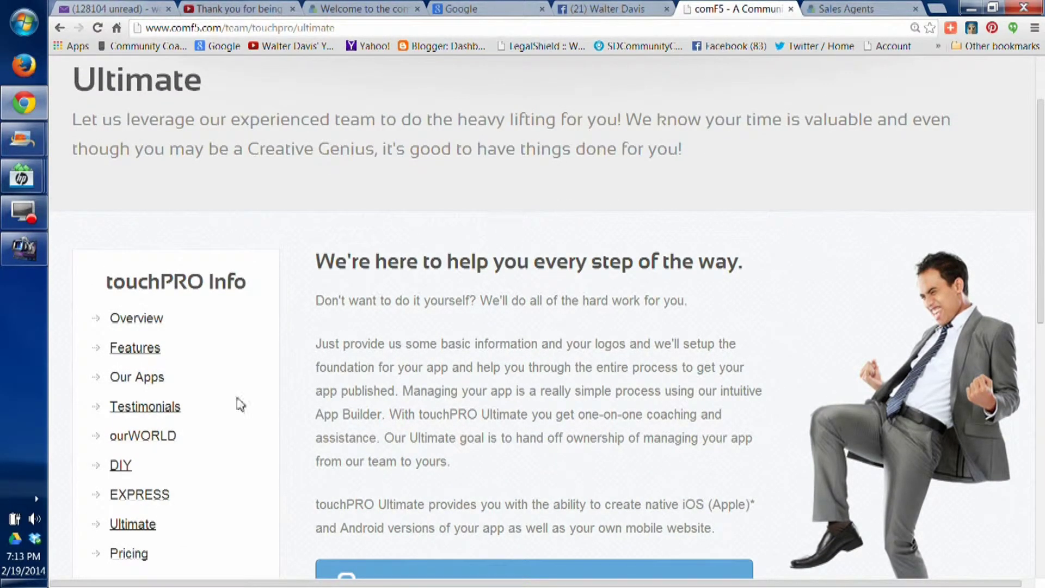
pyautogui.click(119, 469)
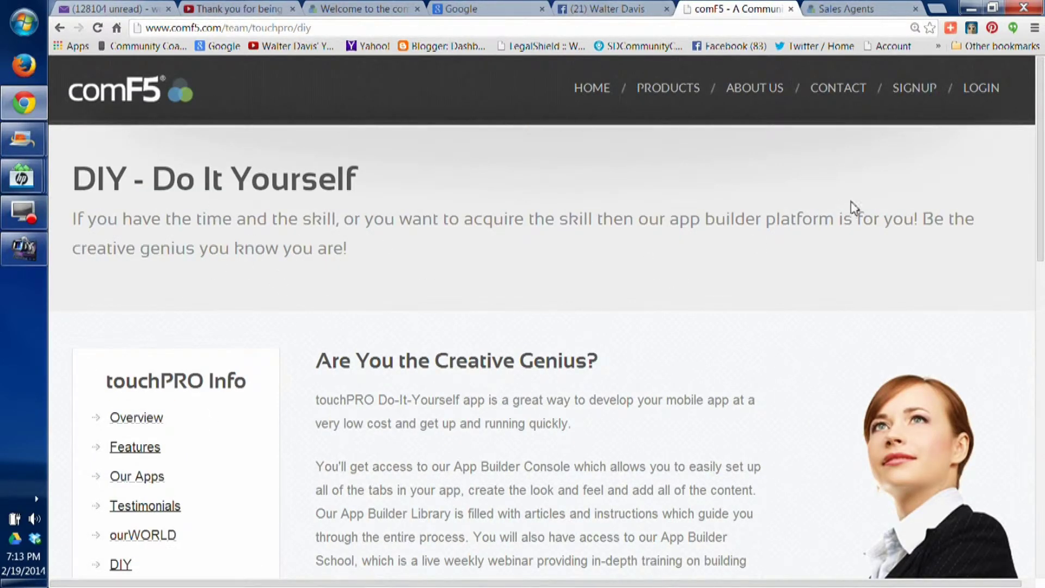
pyautogui.click(1040, 196)
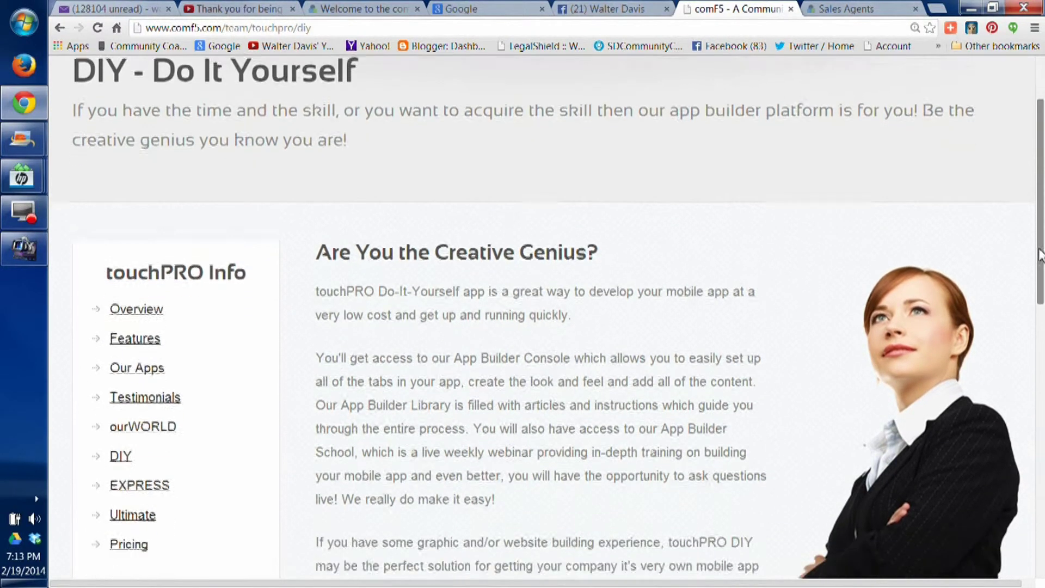
pyautogui.moveTo(1040, 196)
pyautogui.mouseDown()
pyautogui.moveTo(1040, 322)
pyautogui.moveTo(1040, 261)
pyautogui.mouseUp()
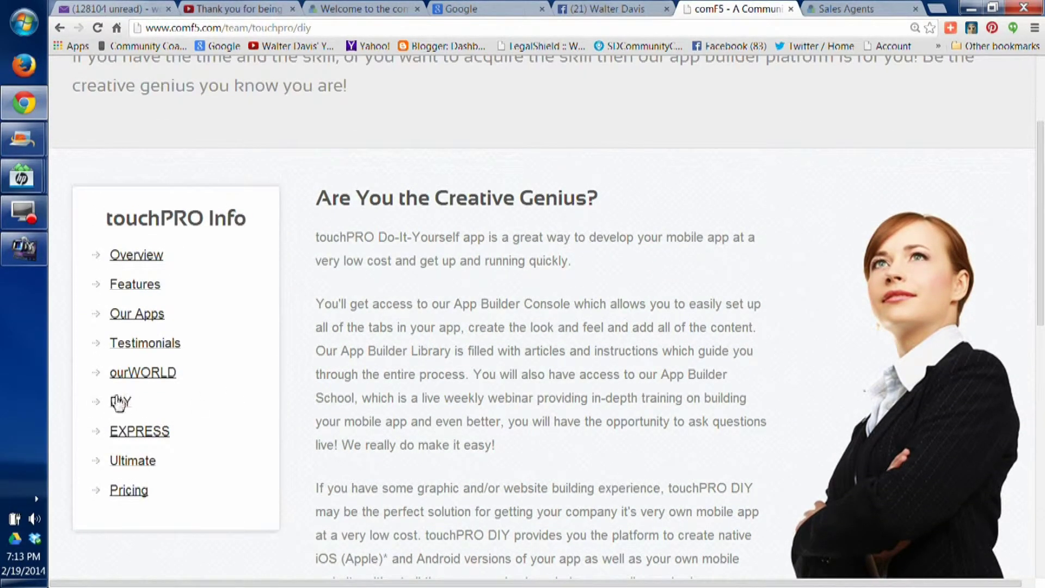
pyautogui.click(145, 373)
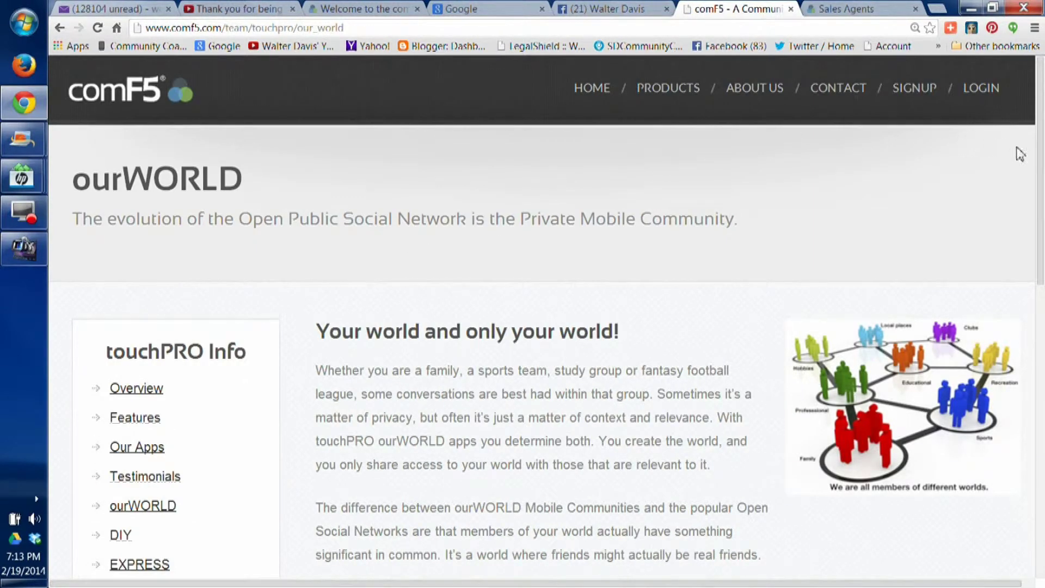
pyautogui.moveTo(1040, 158); pyautogui.dragTo(1042, 256)
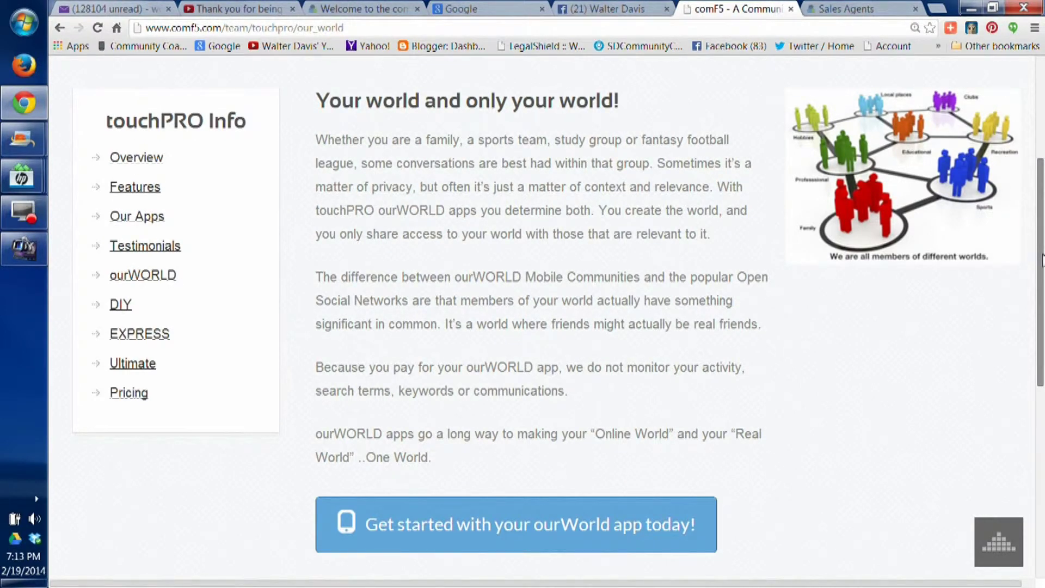
pyautogui.scroll(-1, 1042, 260)
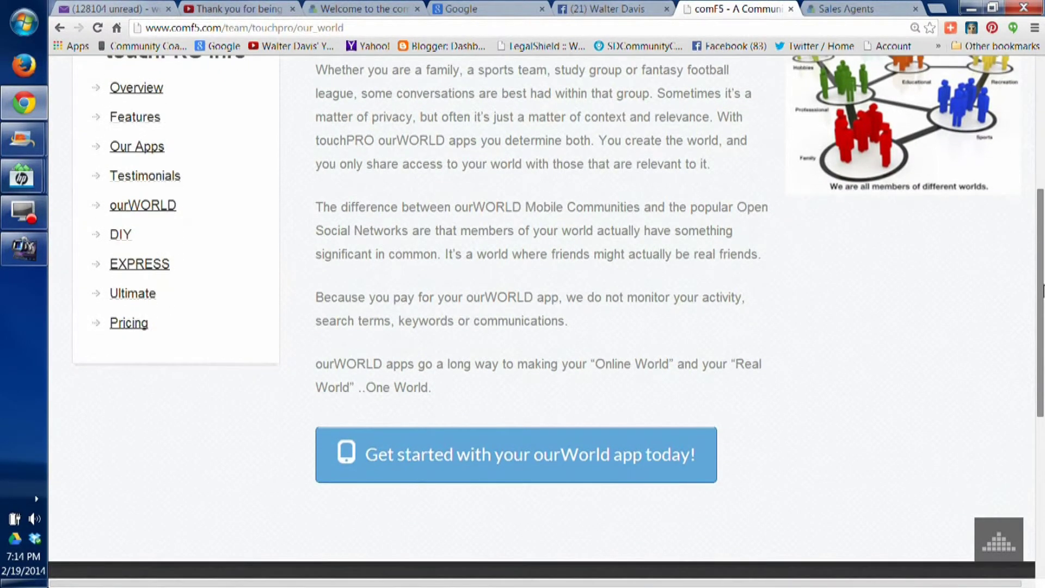
pyautogui.scroll(1, 1041, 252)
pyautogui.moveTo(1042, 252); pyautogui.dragTo(1043, 200)
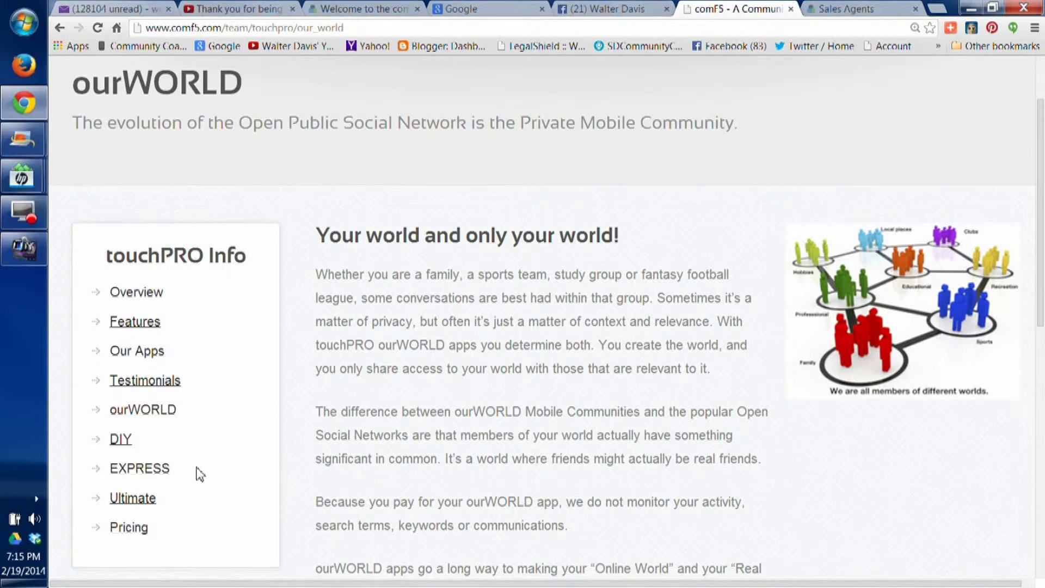
# Read the touchPRO Express industry list through Auto Mechanics, plus its Objective section
pyautogui.click(129, 477)
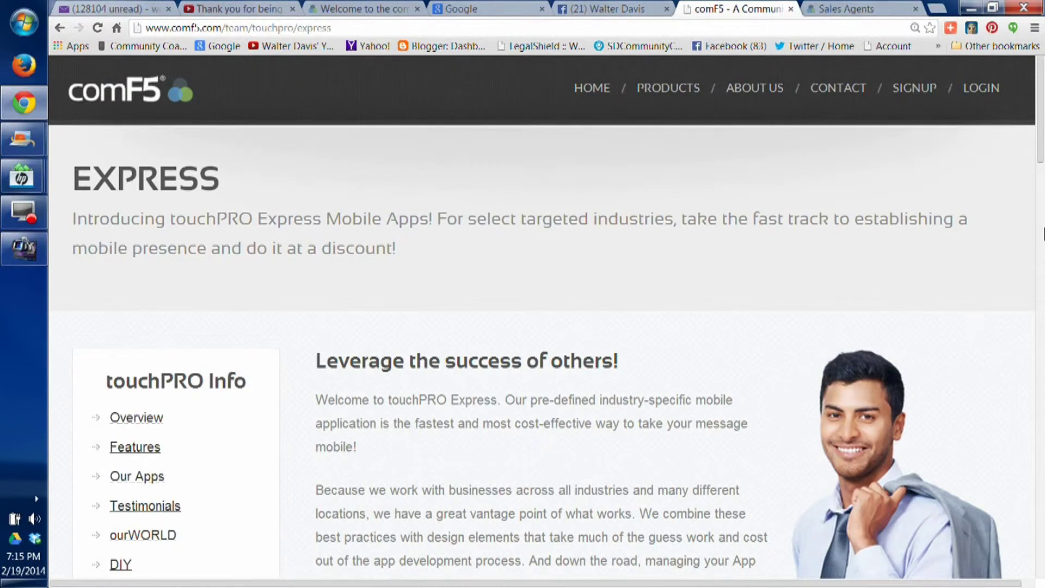
pyautogui.moveTo(1037, 144); pyautogui.dragTo(1039, 275)
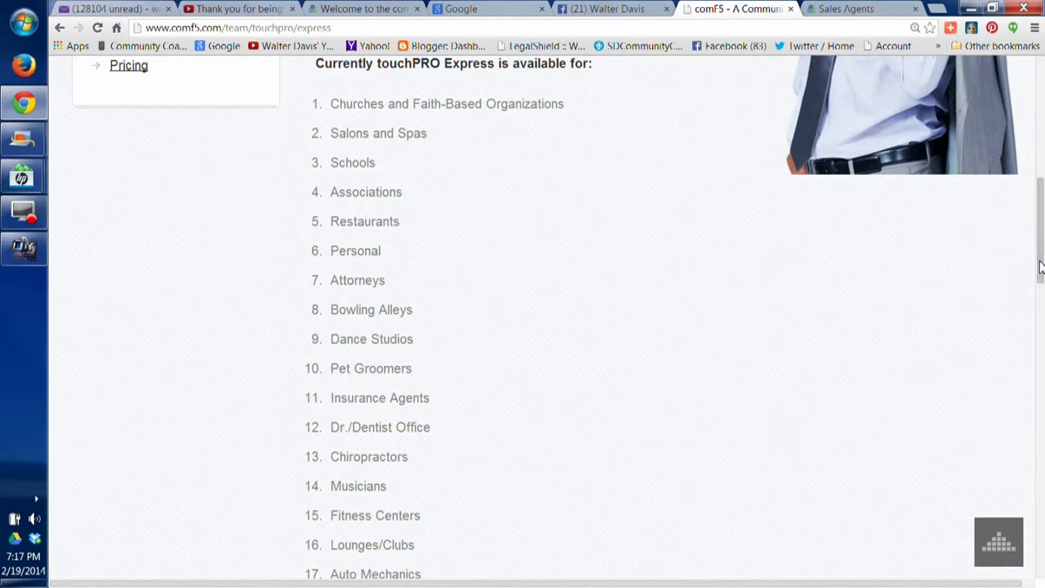
pyautogui.moveTo(1039, 269); pyautogui.dragTo(1040, 298)
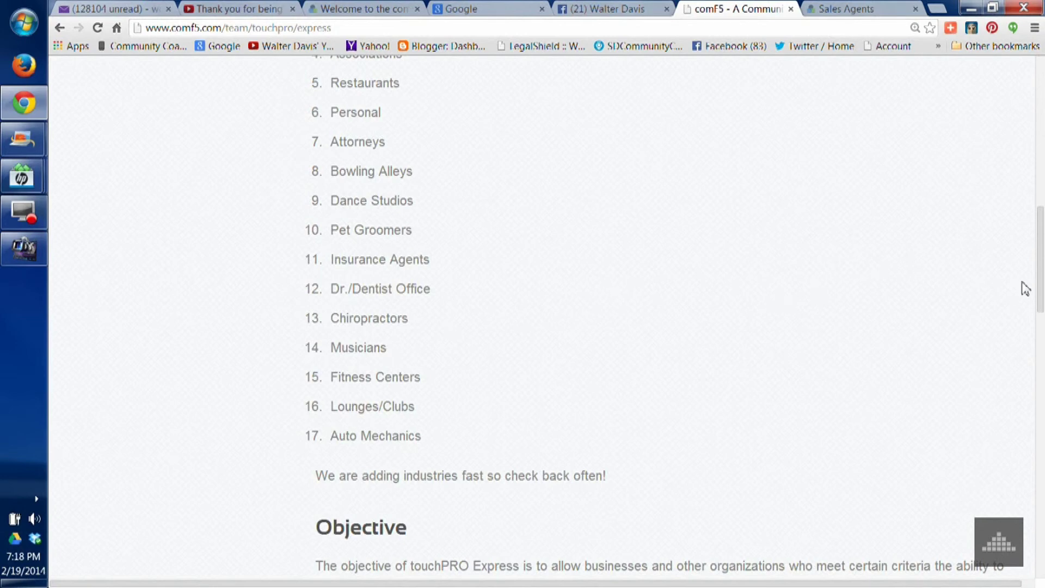
pyautogui.moveTo(1041, 286); pyautogui.dragTo(1041, 155)
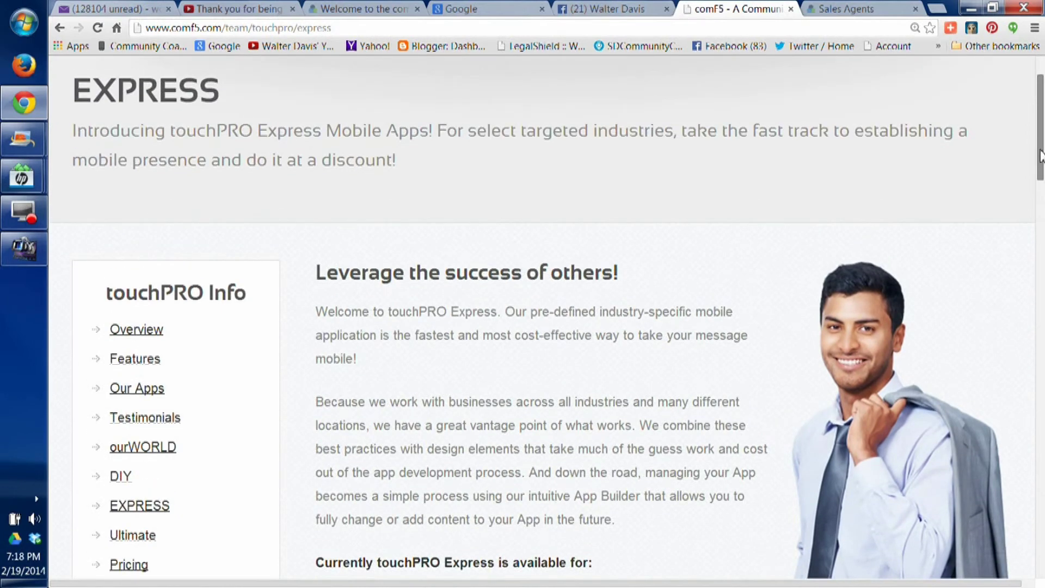
pyautogui.moveTo(1042, 155); pyautogui.dragTo(1041, 168)
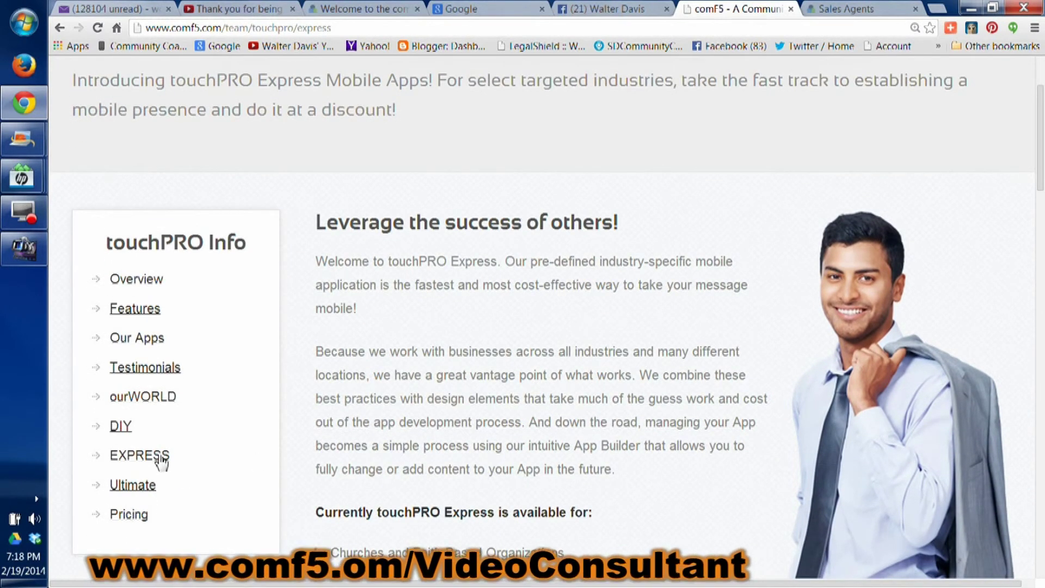
pyautogui.click(147, 457)
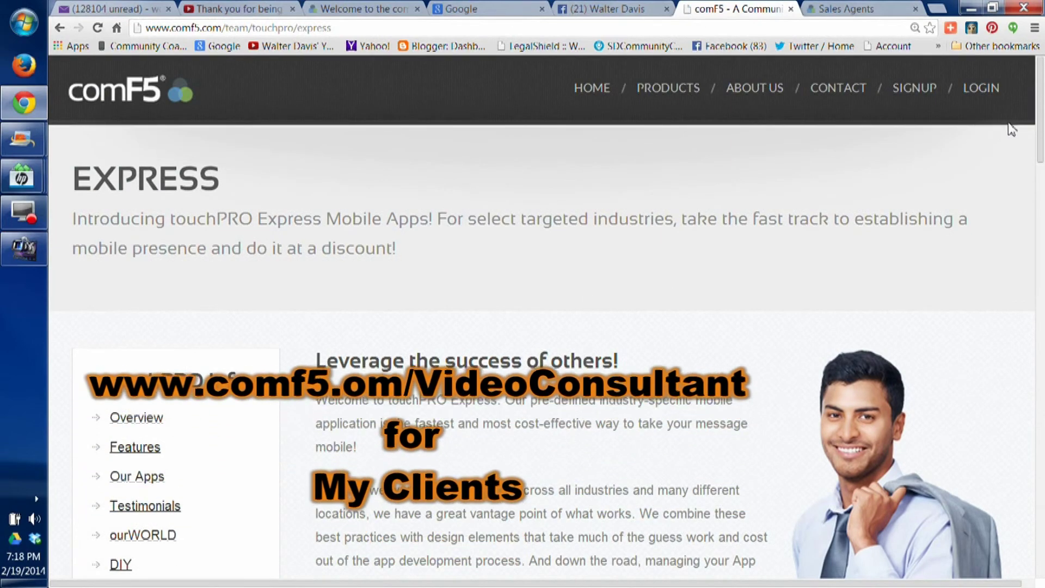
pyautogui.moveTo(1040, 133); pyautogui.dragTo(1043, 192)
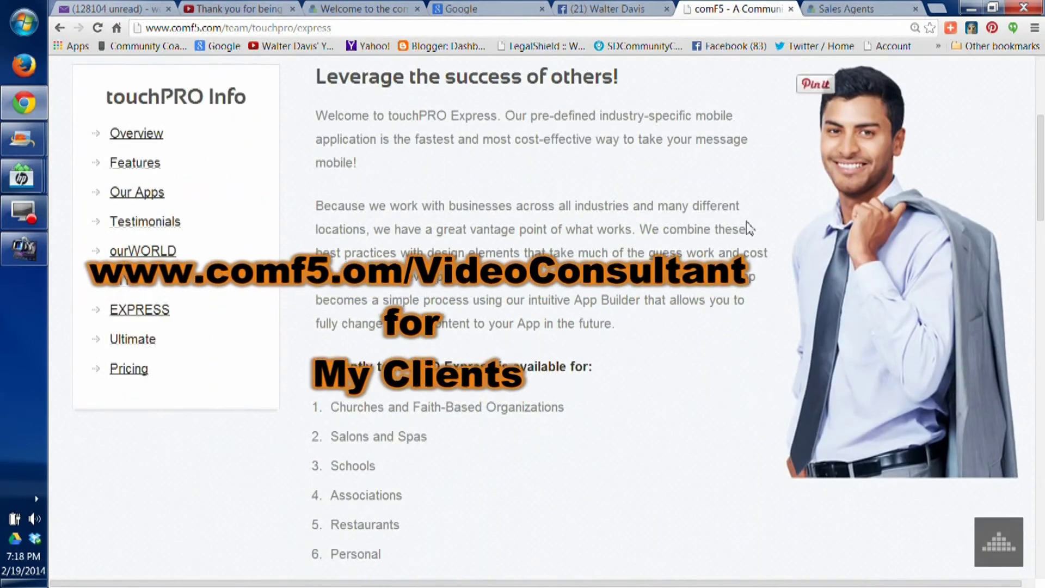
# Show the Pricing page comparing DIY ($199), Ultimate ($2,495) and Express ($595) plans
pyautogui.click(123, 375)
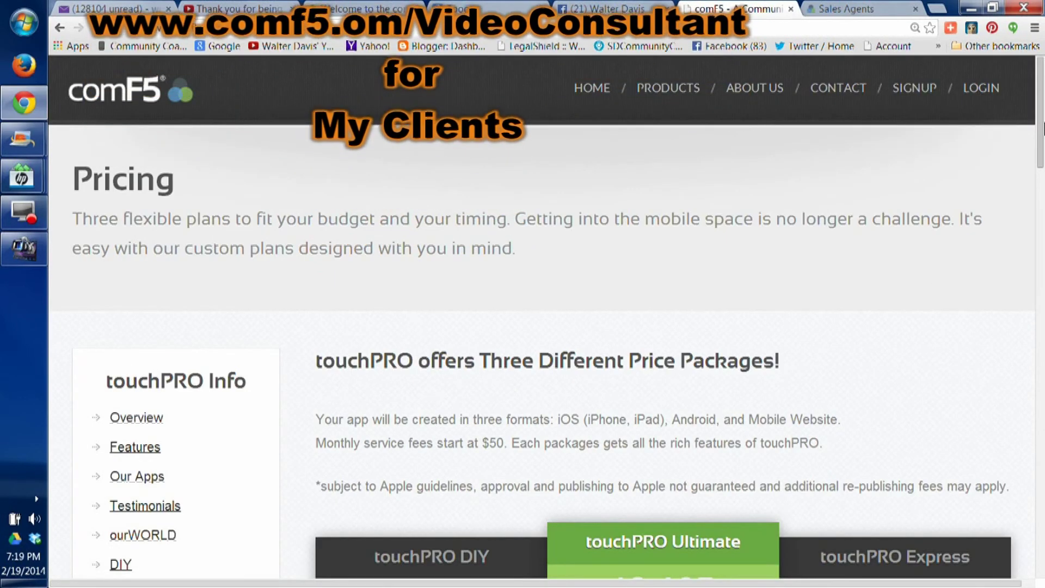
pyautogui.moveTo(1043, 126); pyautogui.dragTo(1043, 214)
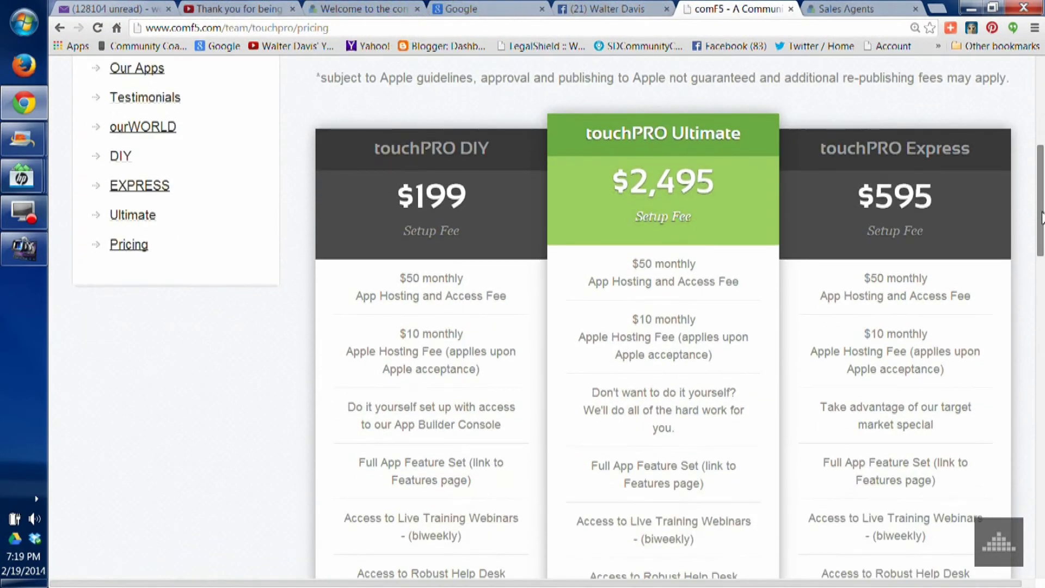